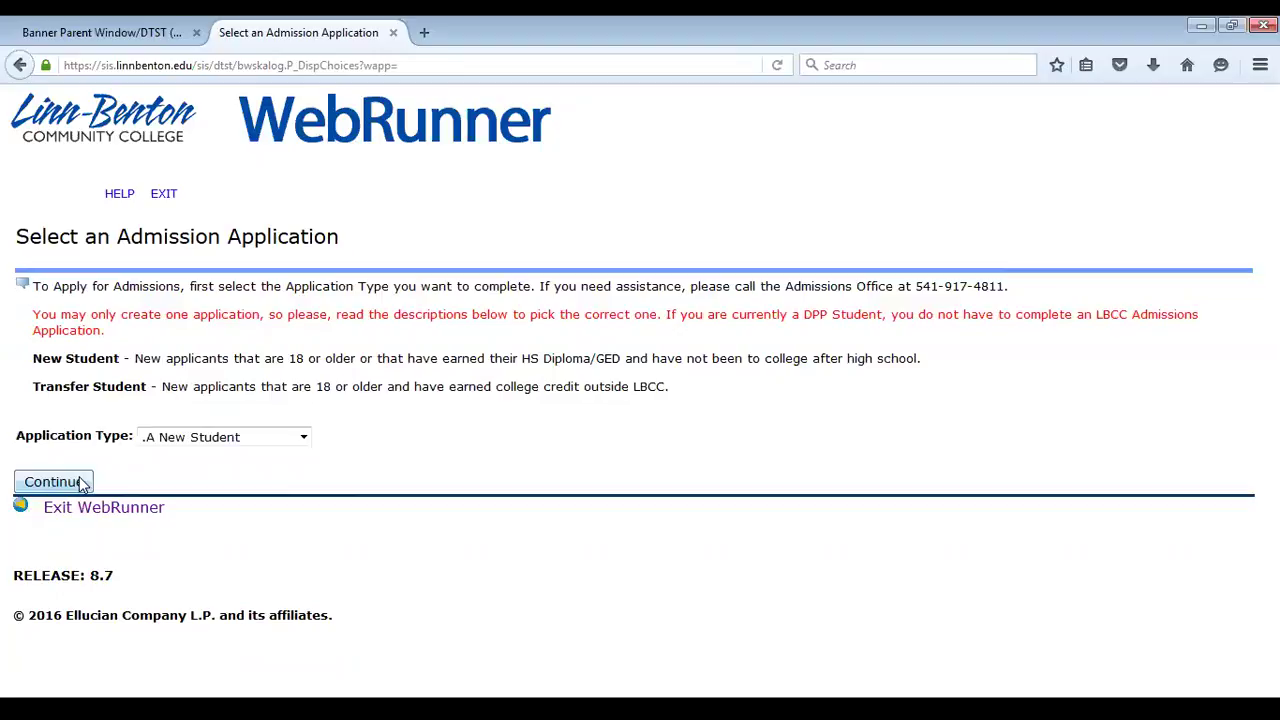
Continue the New Student application with Fall 2016 as the admission term
{"action": "left_click", "coordinate": [83, 483]}
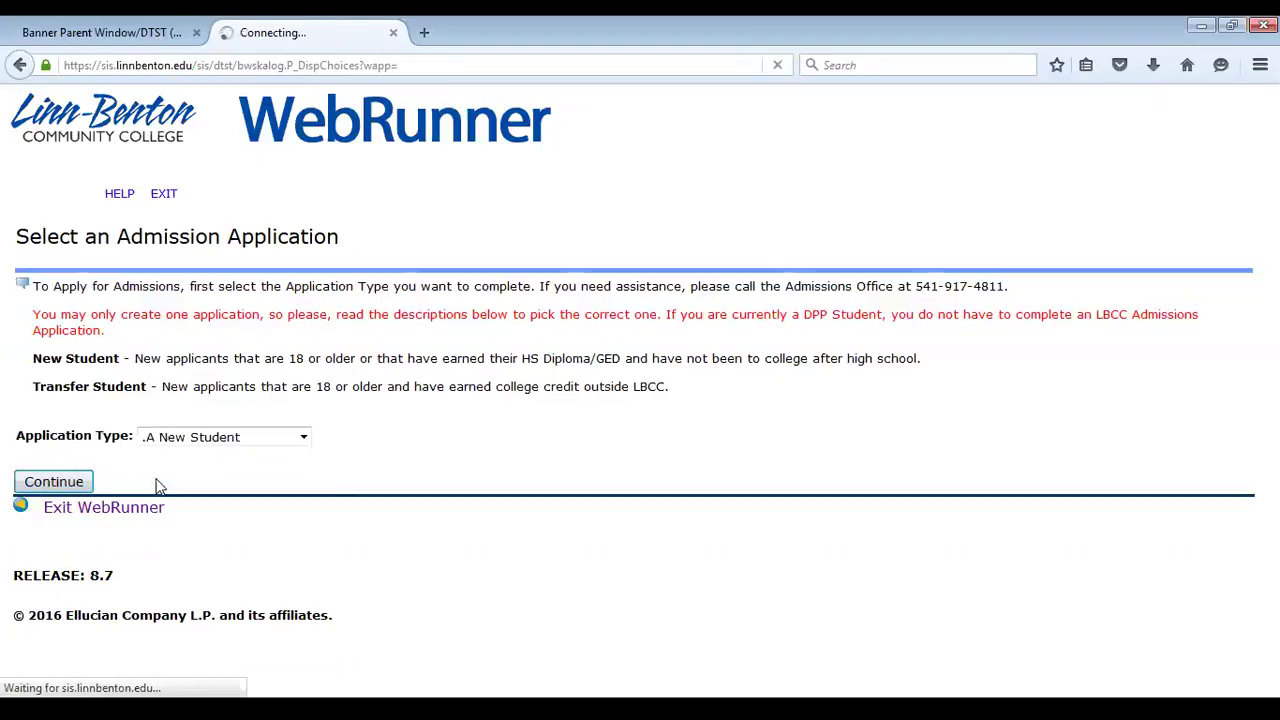
{"action": "left_click", "coordinate": [238, 422]}
{"action": "left_click", "coordinate": [228, 445]}
{"action": "left_click", "coordinate": [242, 420]}
{"action": "left_click", "coordinate": [212, 457]}
Enter TEST as both first and last name and start filling out the application
{"action": "left_click", "coordinate": [223, 446]}
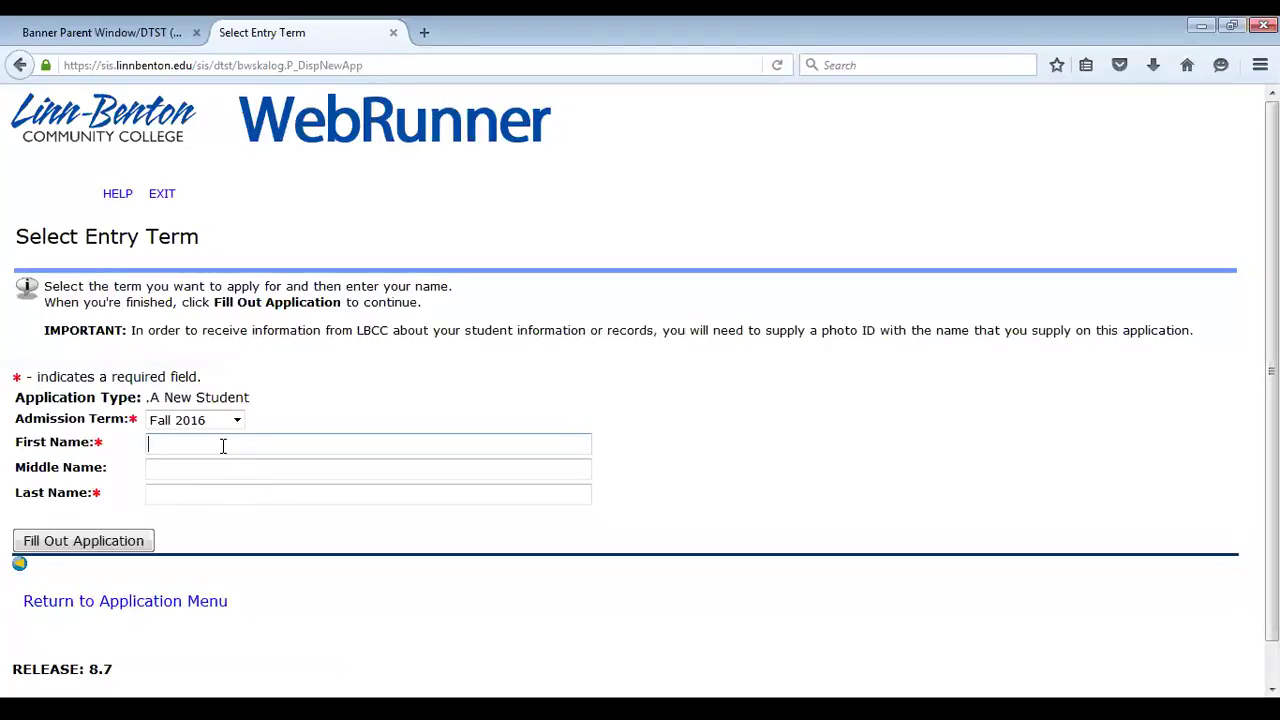
{"action": "type", "text": "TEST"}
{"action": "key", "text": "Tab"}
{"action": "key", "text": "Tab"}
{"action": "type", "text": "TEST"}
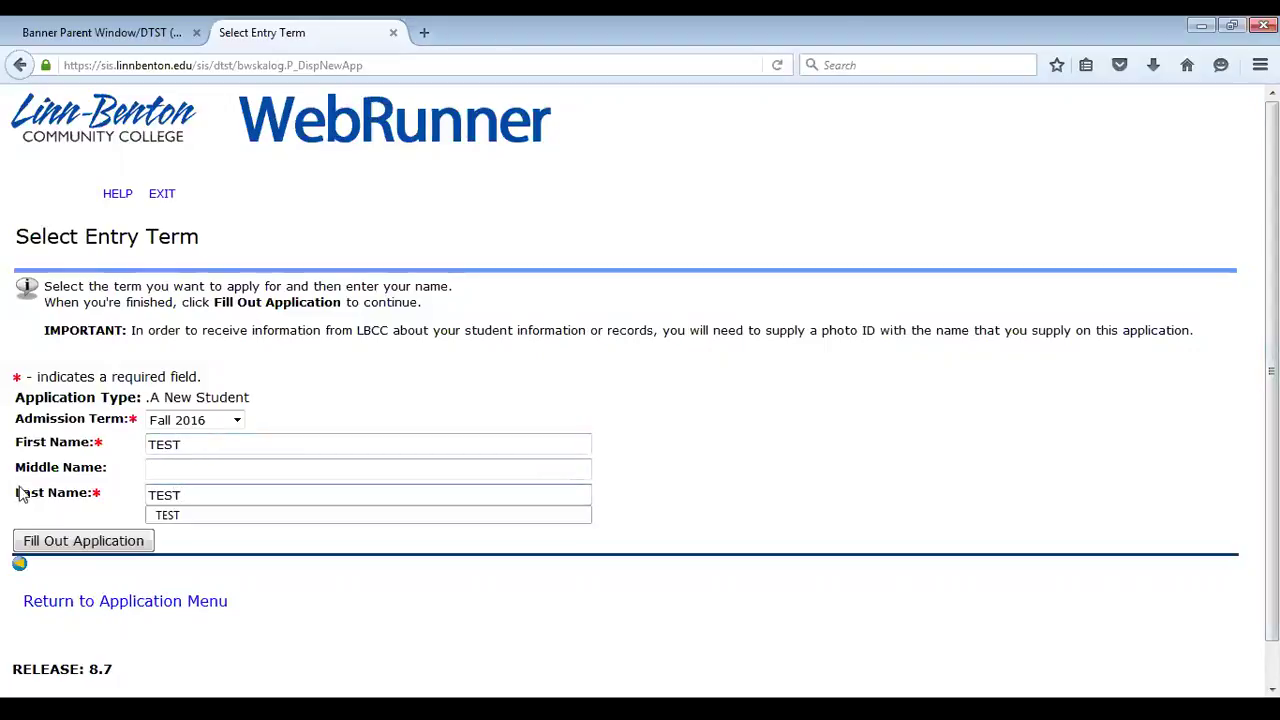
{"action": "left_click", "coordinate": [110, 540]}
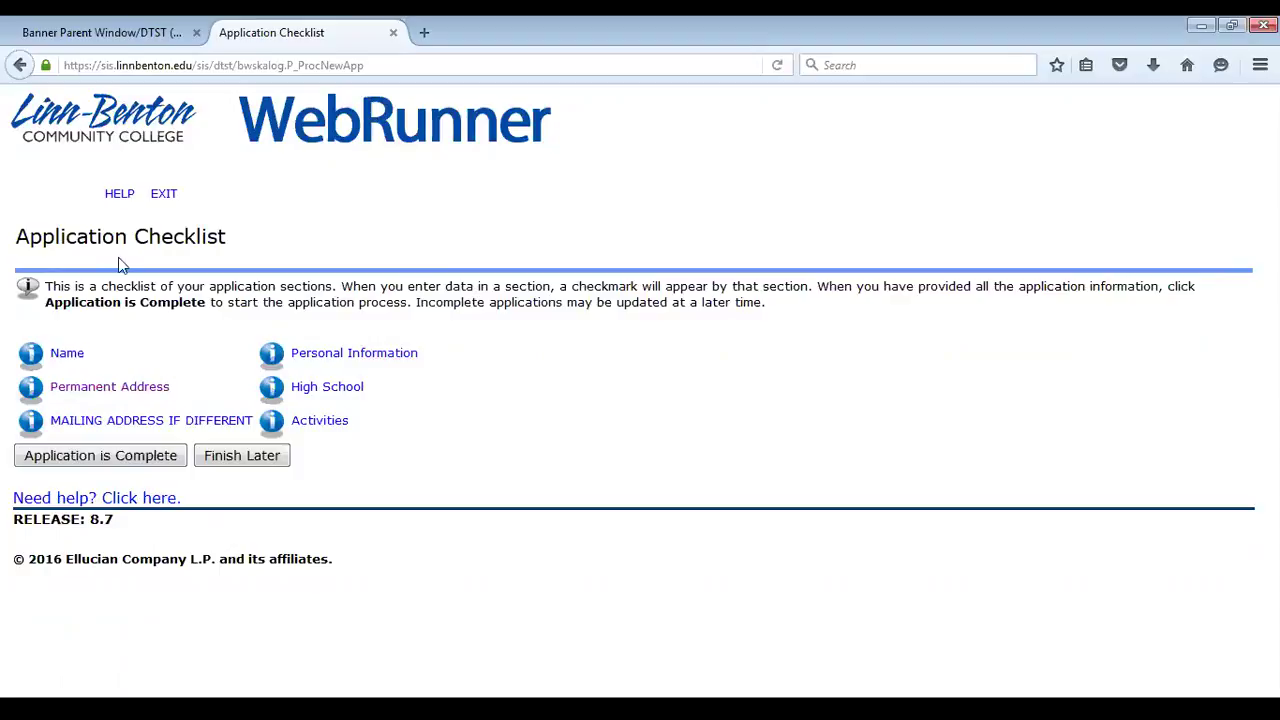
{"action": "left_click", "coordinate": [150, 395]}
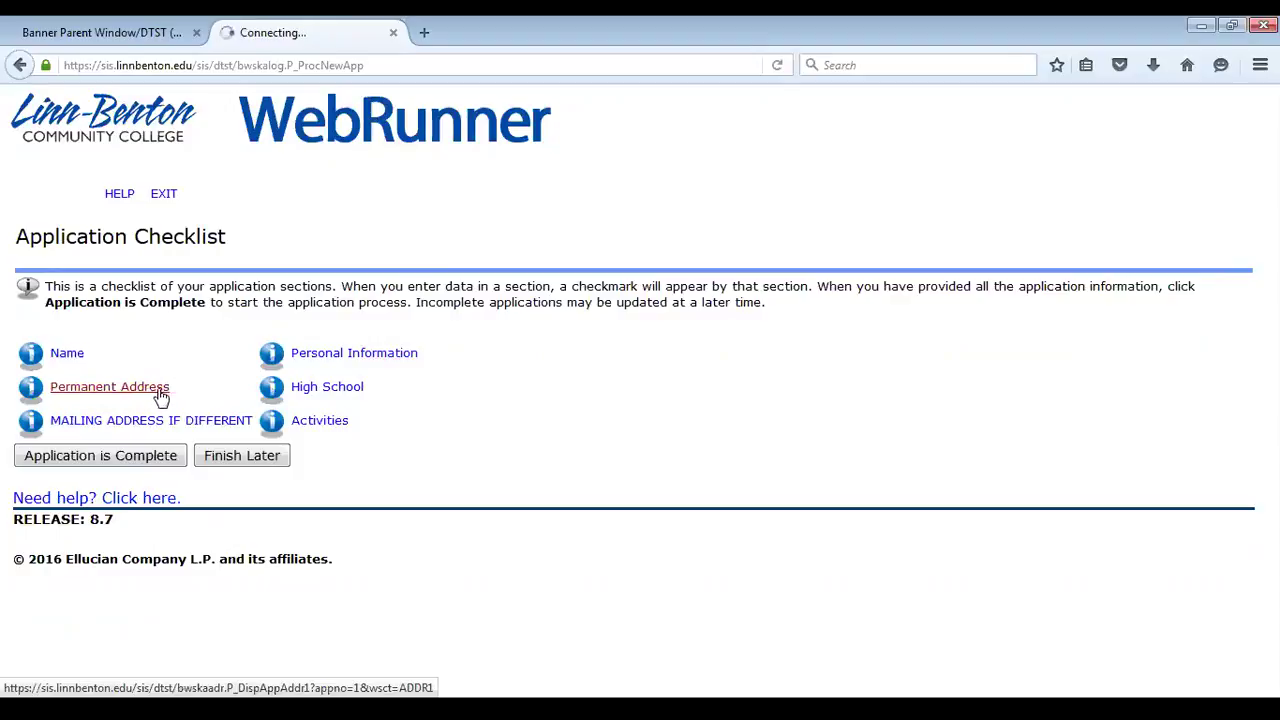
{"action": "scroll", "coordinate": [555, 428], "scroll_direction": "down", "scroll_amount": 3}
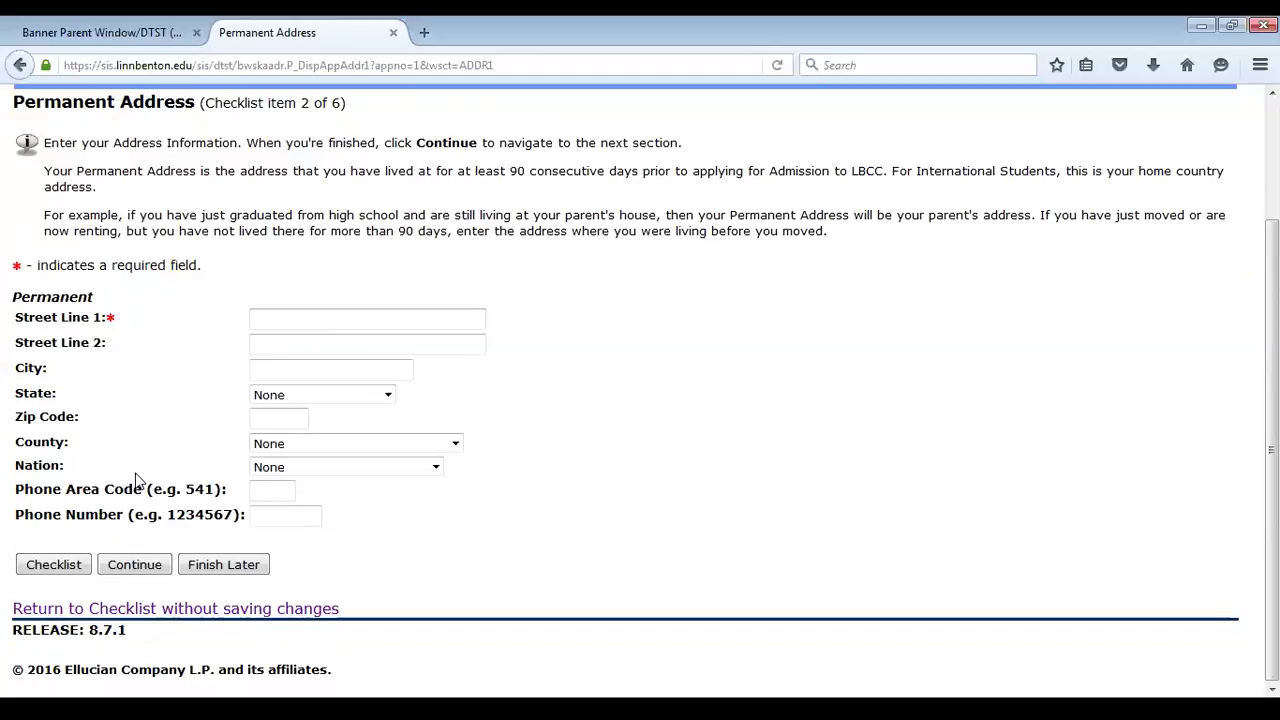
{"action": "left_click", "coordinate": [289, 317]}
{"action": "type", "text": "6500 "}
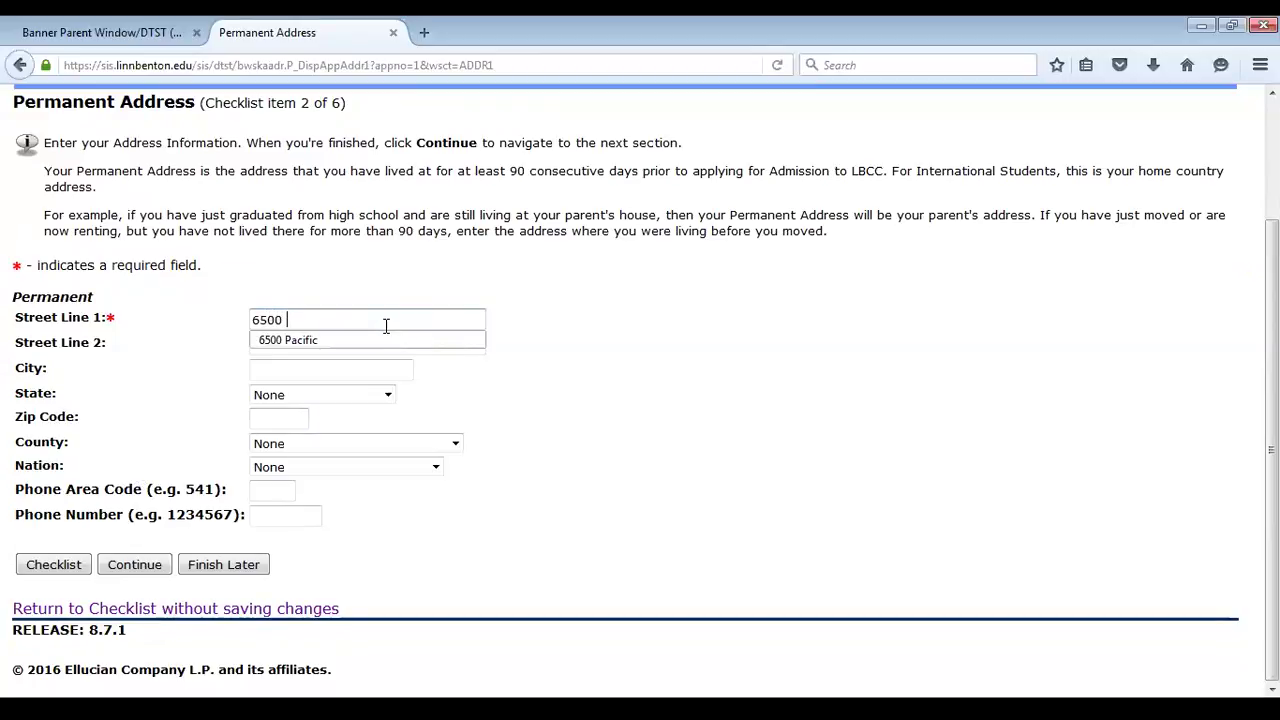
{"action": "type", "text": "Pacific"}
{"action": "left_click", "coordinate": [260, 368]}
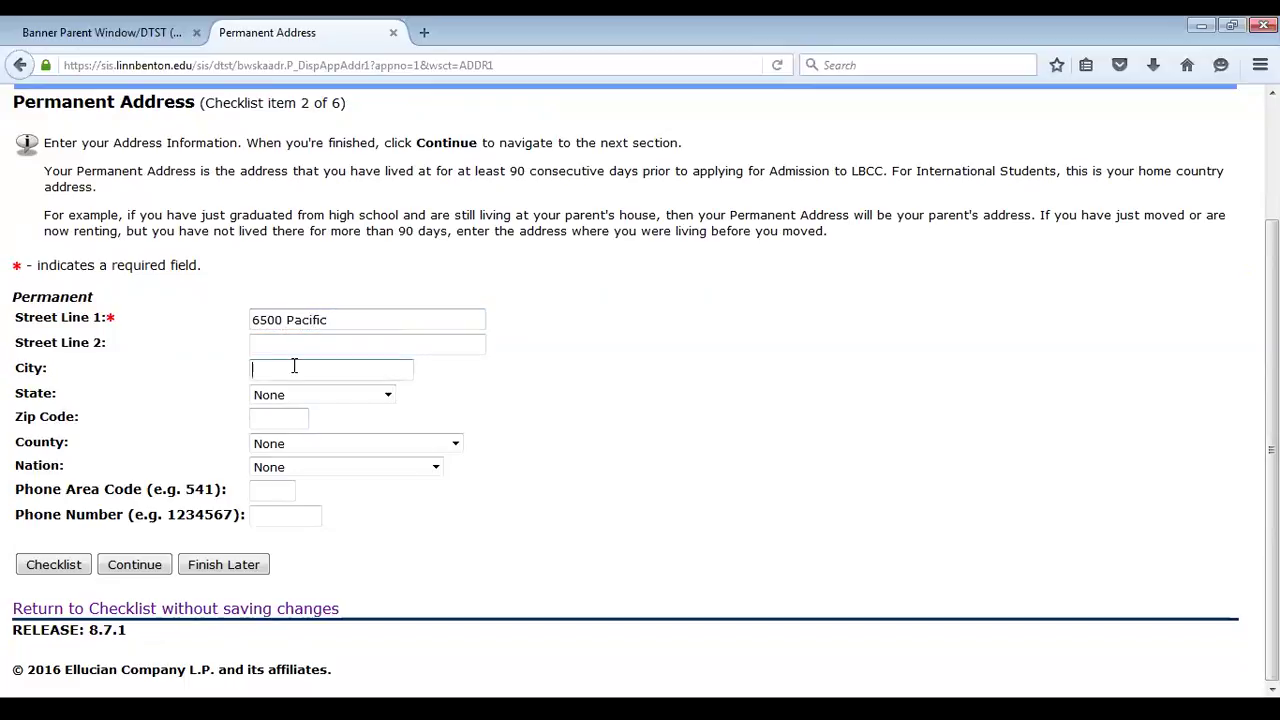
{"action": "type", "text": "Albany"}
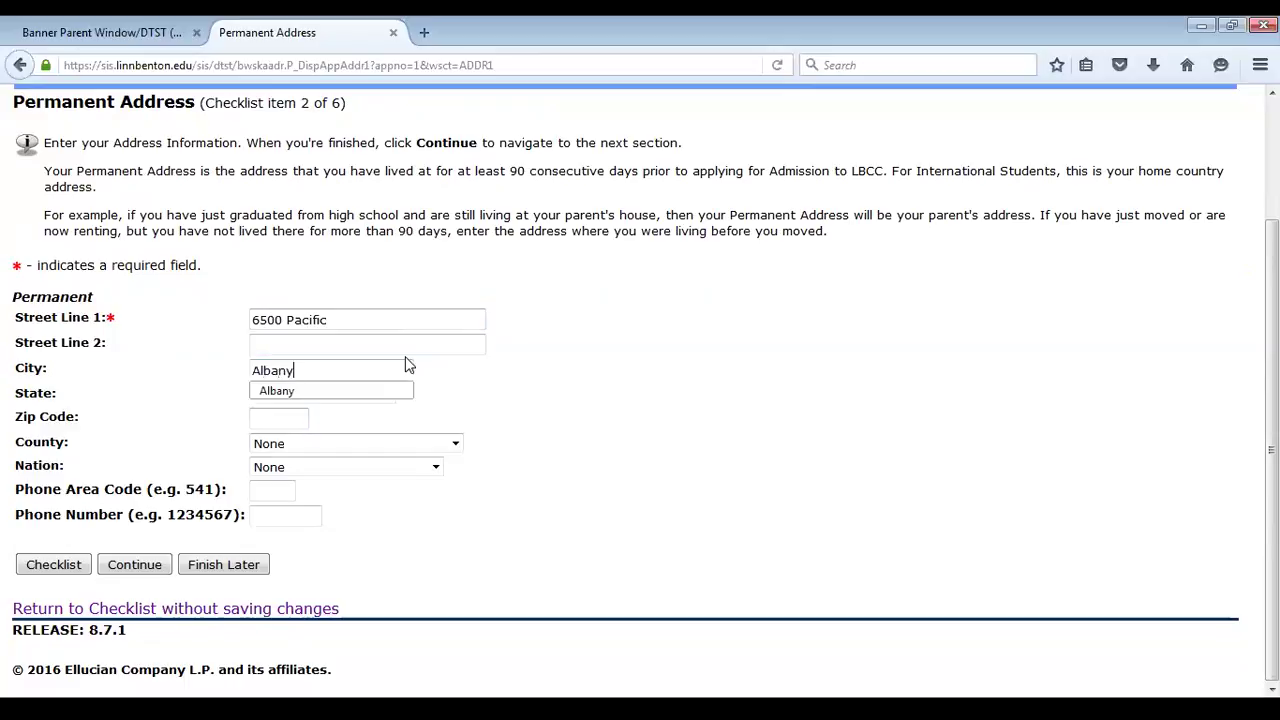
{"action": "key", "text": "Tab"}
{"action": "type", "text": "or"}
{"action": "key", "text": "Tab"}
{"action": "type", "text": "97321"}
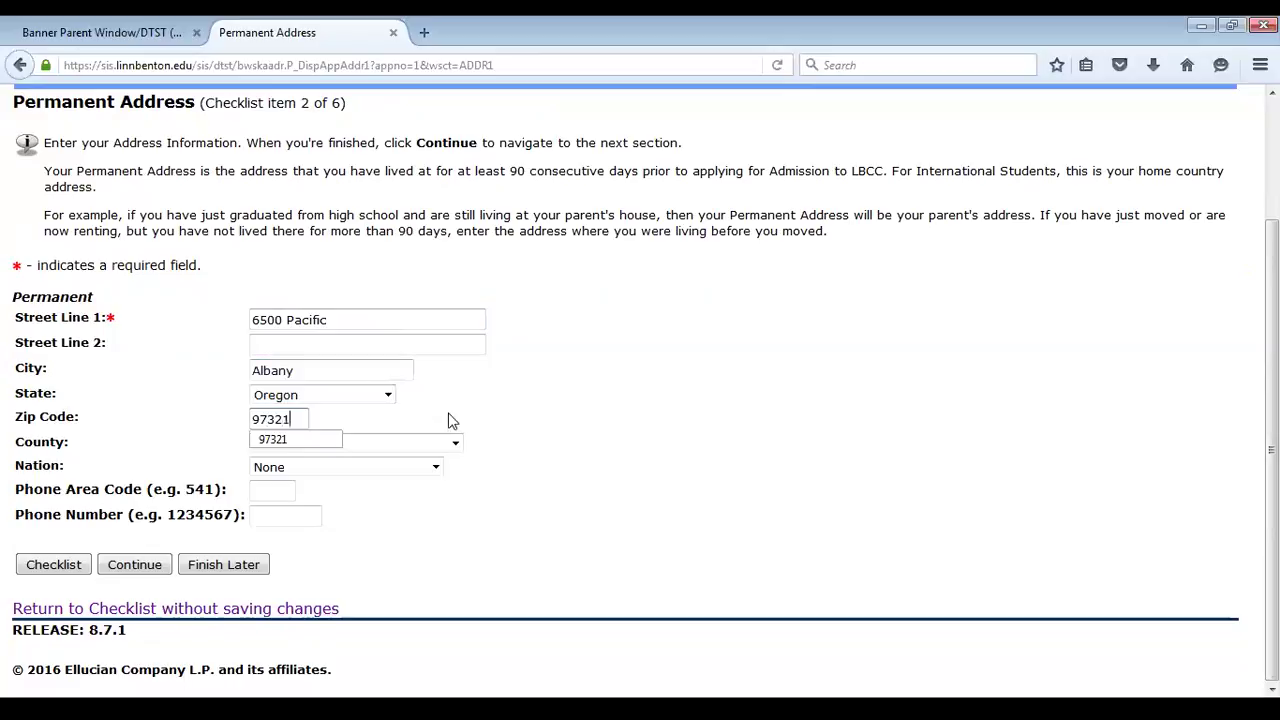
Add a phone number with area code 541 and save the permanent address
{"action": "left_click", "coordinate": [258, 494]}
{"action": "key", "text": "Tab"}
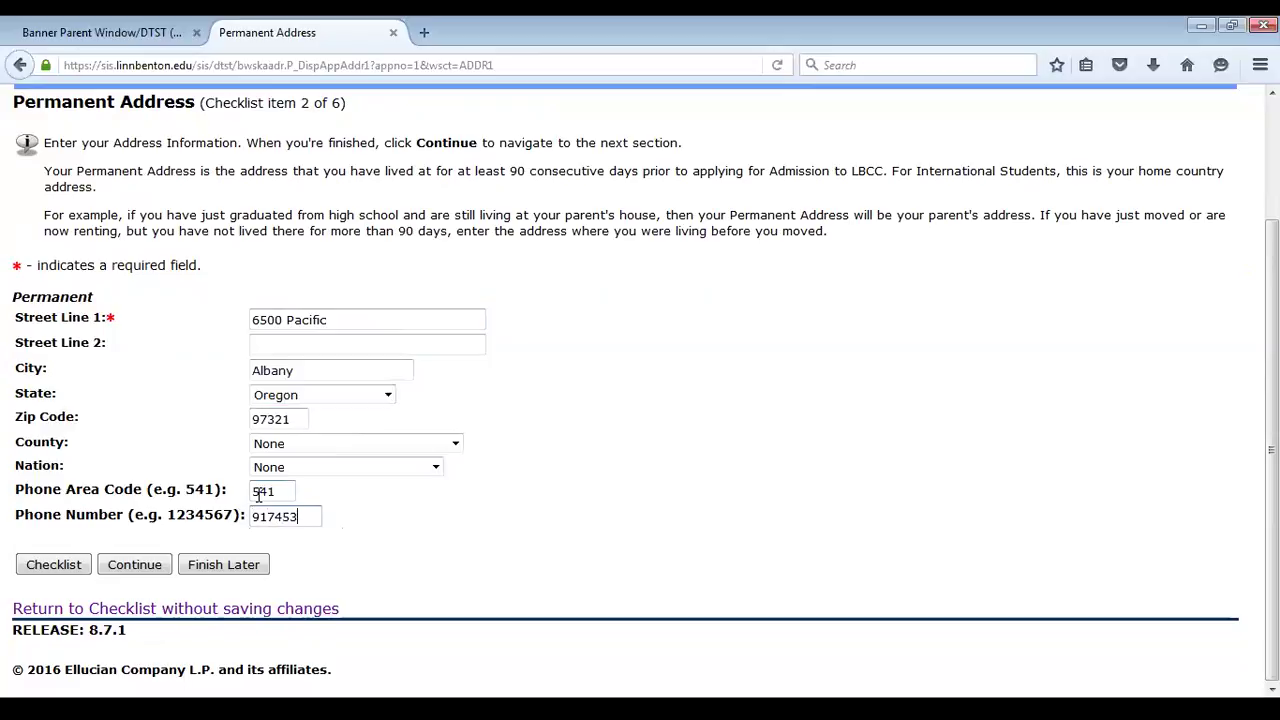
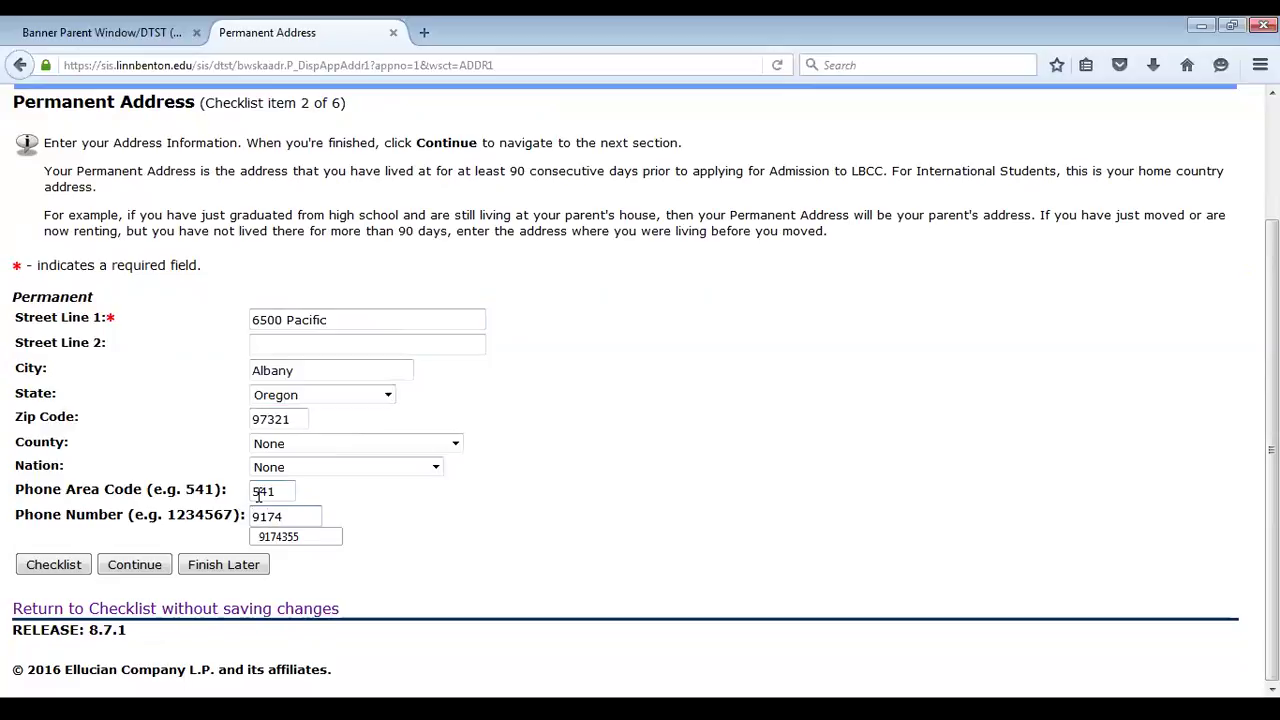
{"action": "left_click", "coordinate": [148, 567]}
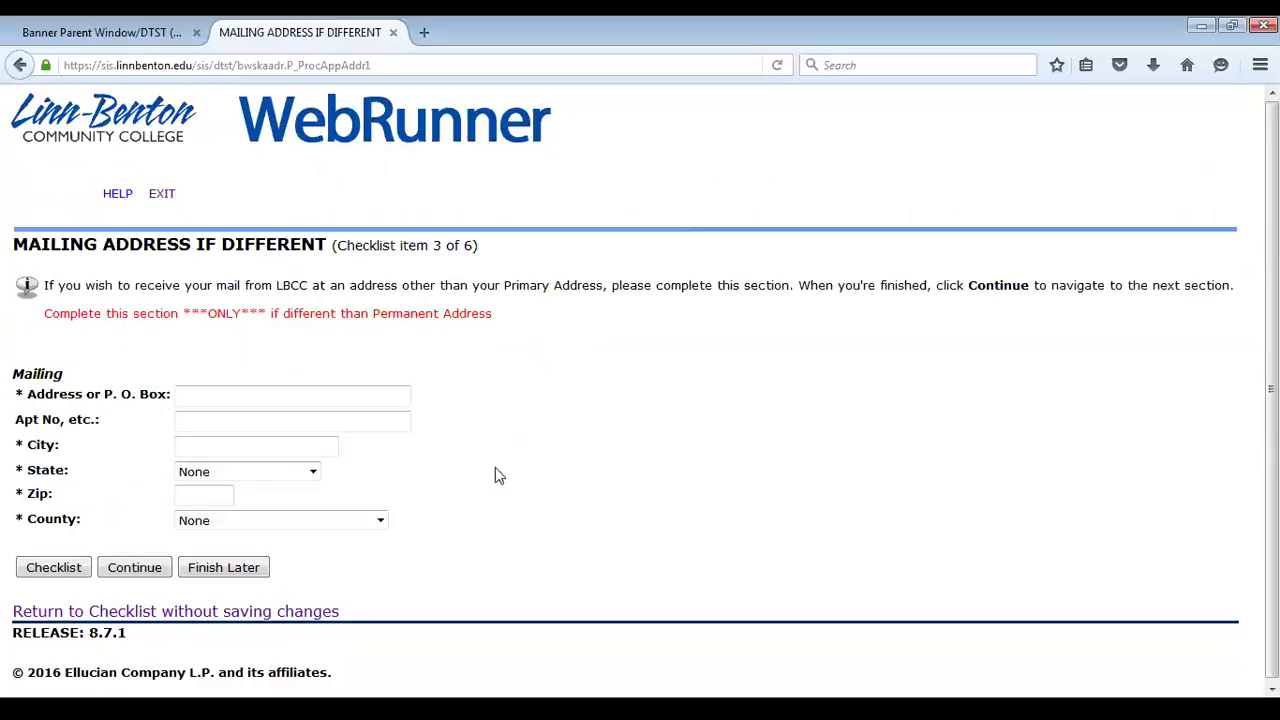
Leave the mailing address blank and reopen the now-standardized Permanent Address from the checklist
{"action": "left_click", "coordinate": [285, 614]}
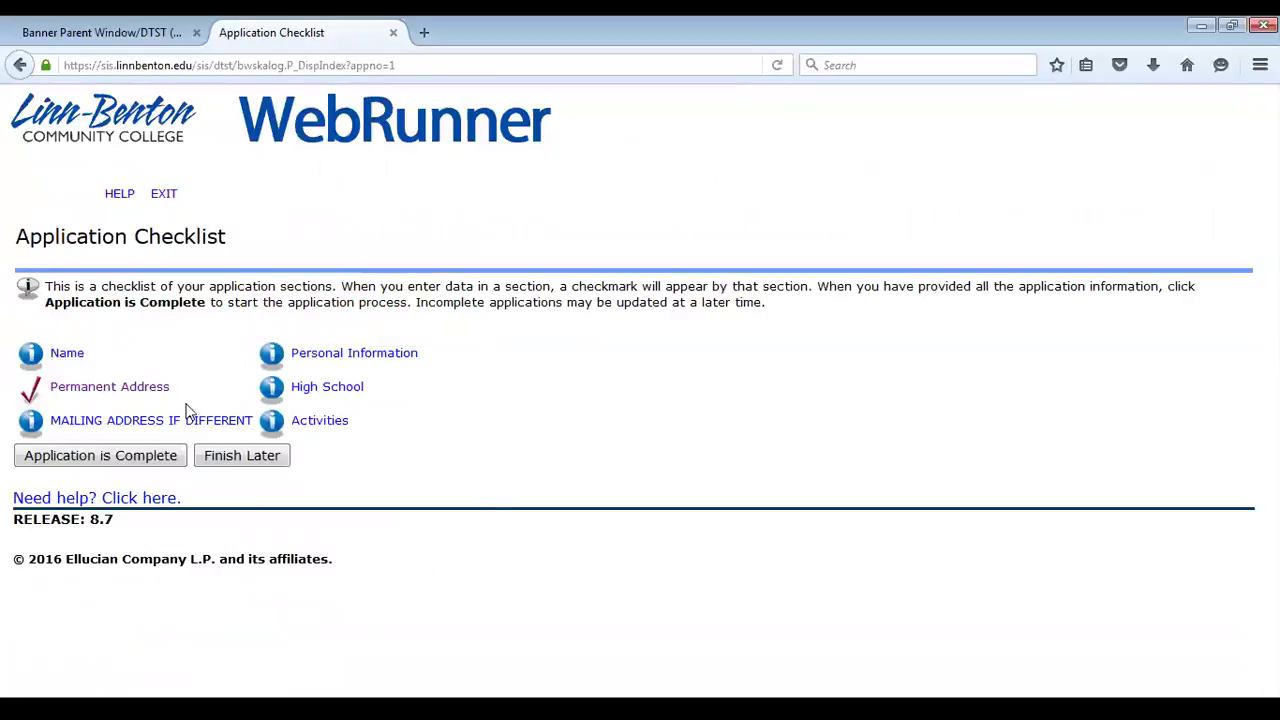
{"action": "left_click", "coordinate": [155, 392]}
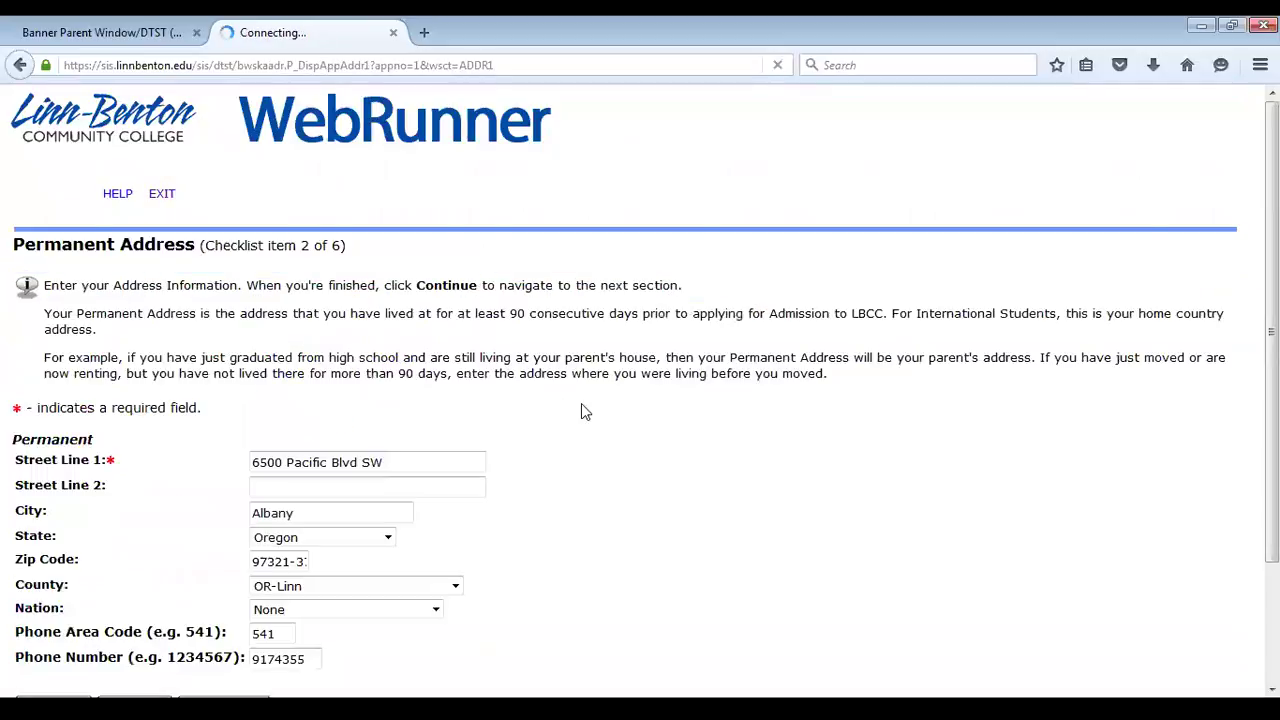
{"action": "scroll", "coordinate": [616, 400], "scroll_direction": "down", "scroll_amount": 2}
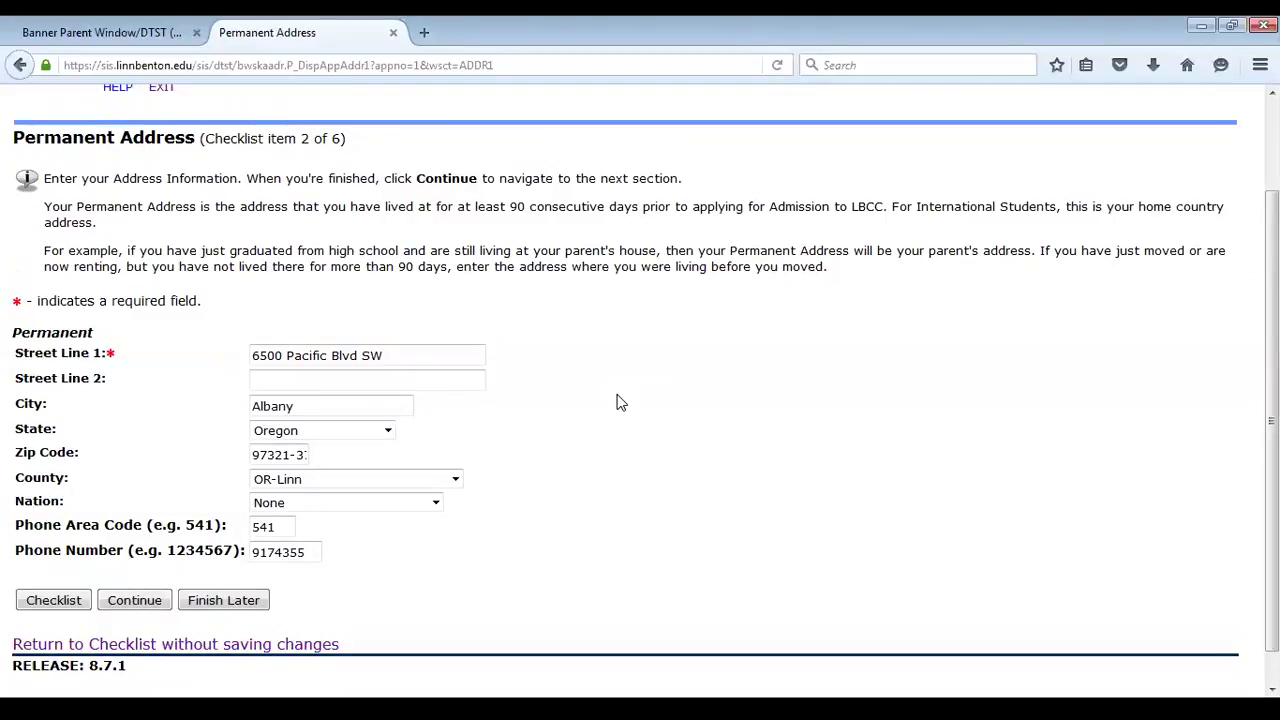
Append -3755 to the zip code and replace Street Line 1 with 123 Anywhere
{"action": "left_click", "coordinate": [290, 455]}
{"action": "type", "text": "-3755"}
{"action": "left_click_drag", "start_coordinate": [470, 355], "coordinate": [160, 346]}
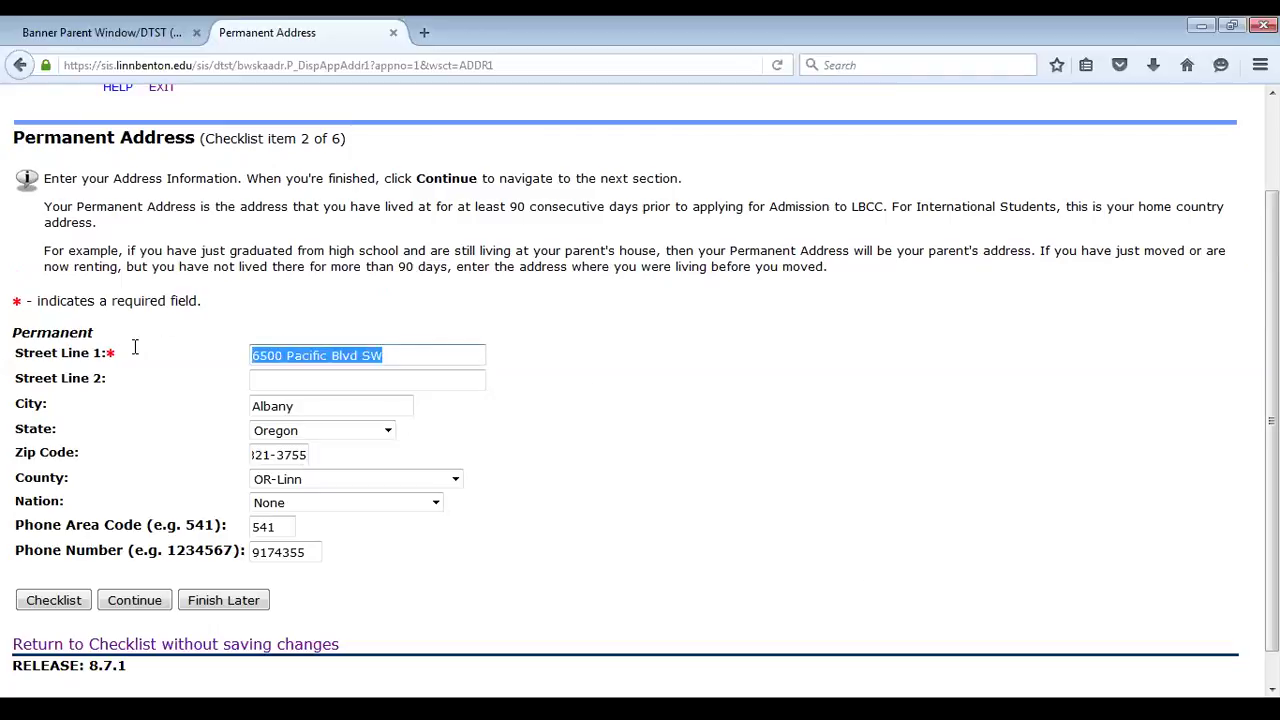
{"action": "type", "text": "123 Anywhere"}
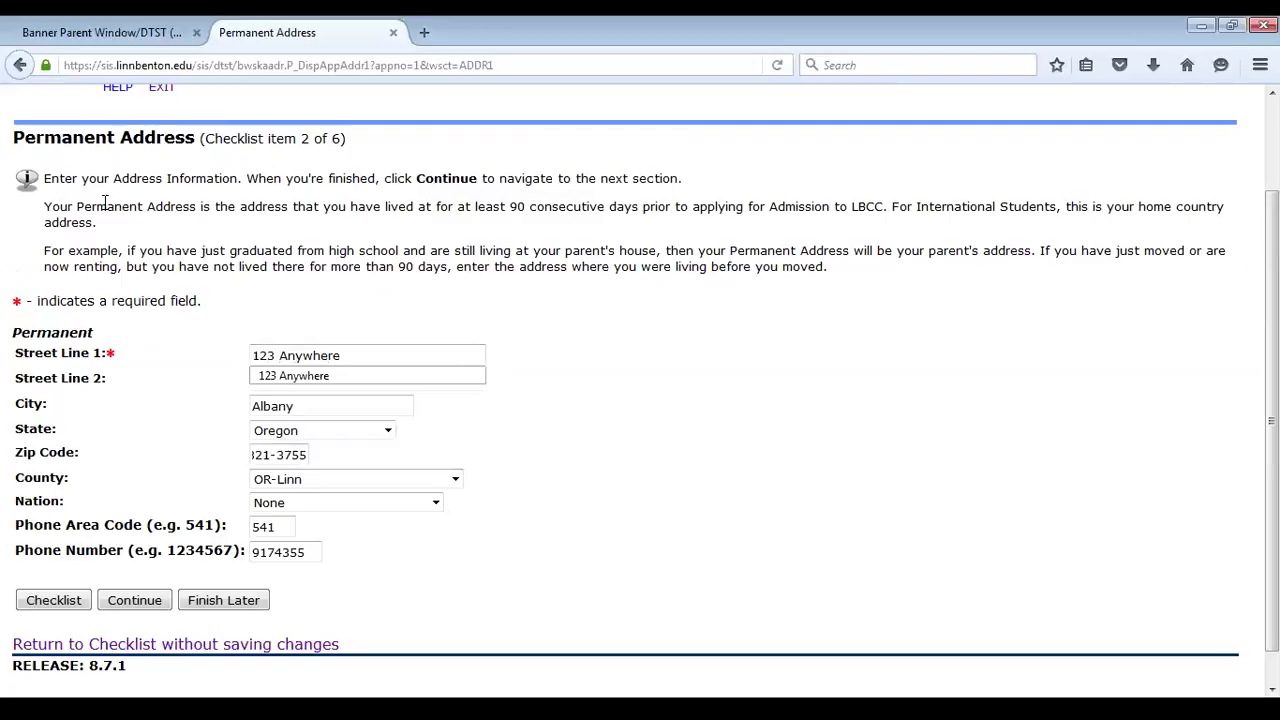
{"action": "left_click", "coordinate": [611, 466]}
Delete the city Albany and reset the state to None
{"action": "left_click_drag", "start_coordinate": [354, 413], "coordinate": [112, 416]}
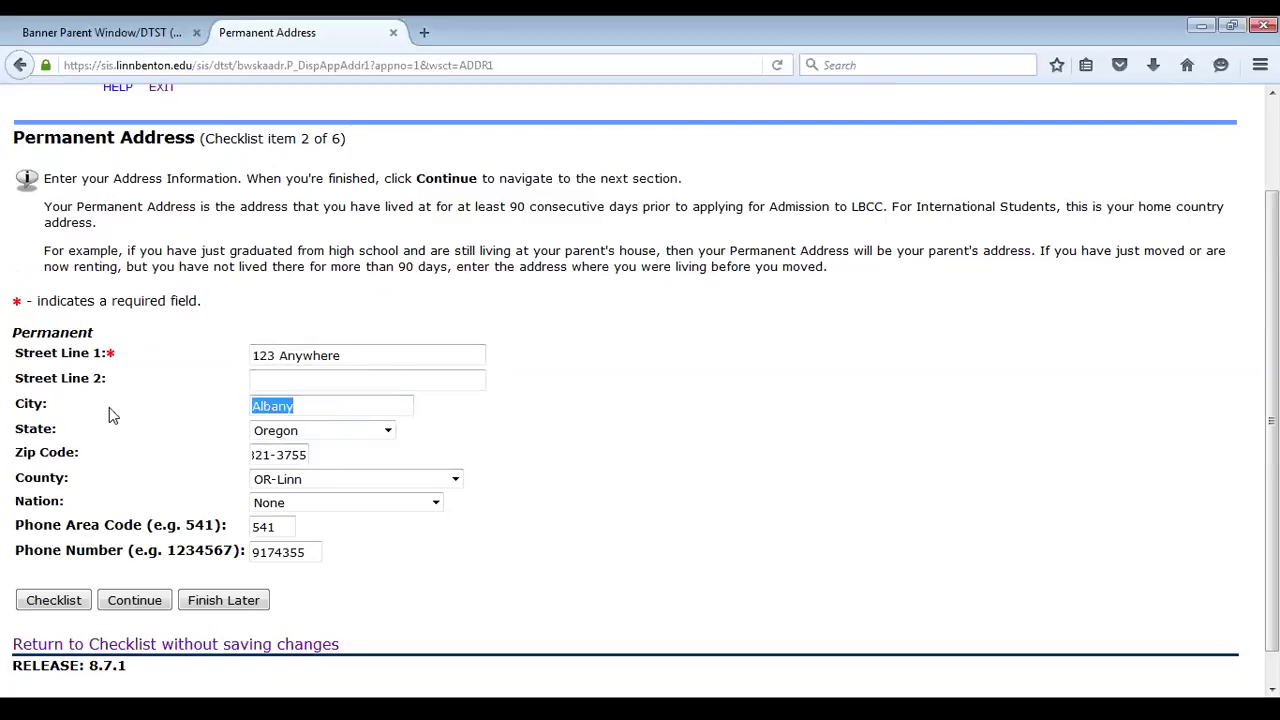
{"action": "key", "text": "BackSpace"}
{"action": "left_click", "coordinate": [302, 433]}
{"action": "scroll", "coordinate": [289, 228], "scroll_direction": "up", "scroll_amount": 6}
{"action": "scroll", "coordinate": [289, 228], "scroll_direction": "up", "scroll_amount": 2}
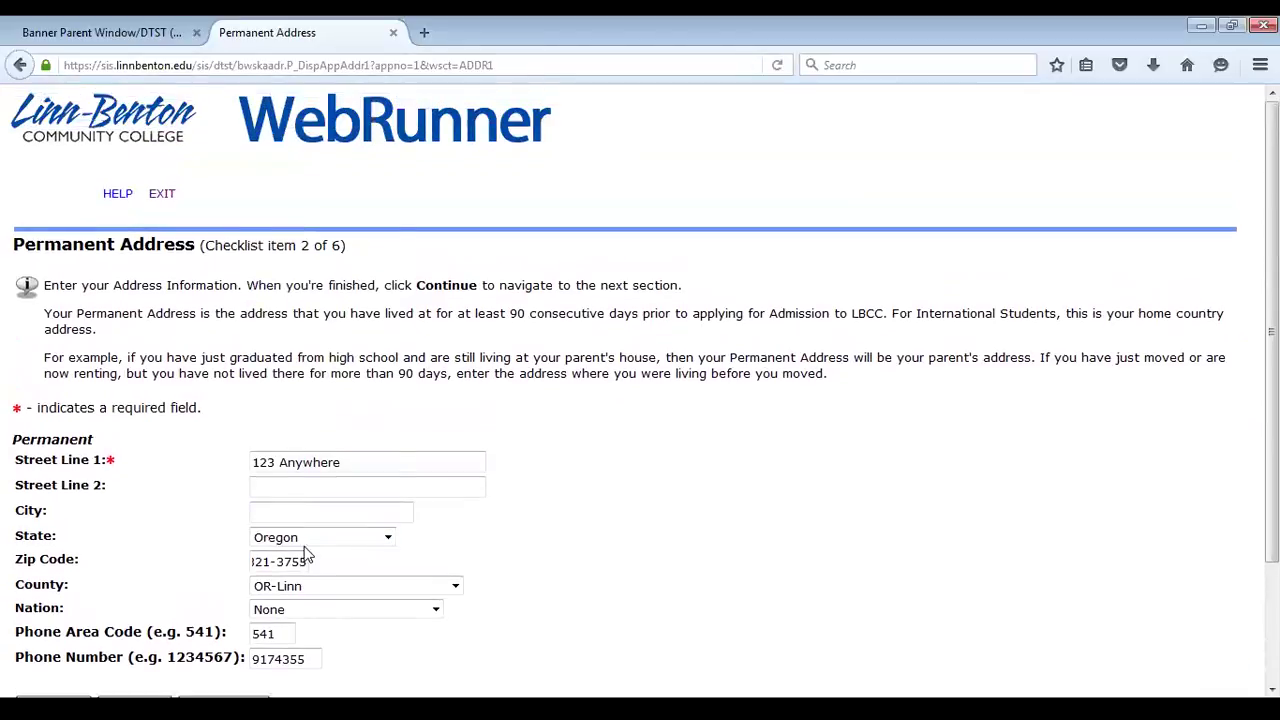
{"action": "left_click", "coordinate": [320, 537]}
{"action": "scroll", "coordinate": [353, 371], "scroll_direction": "up", "scroll_amount": 1}
{"action": "scroll", "coordinate": [360, 360], "scroll_direction": "up", "scroll_amount": 5}
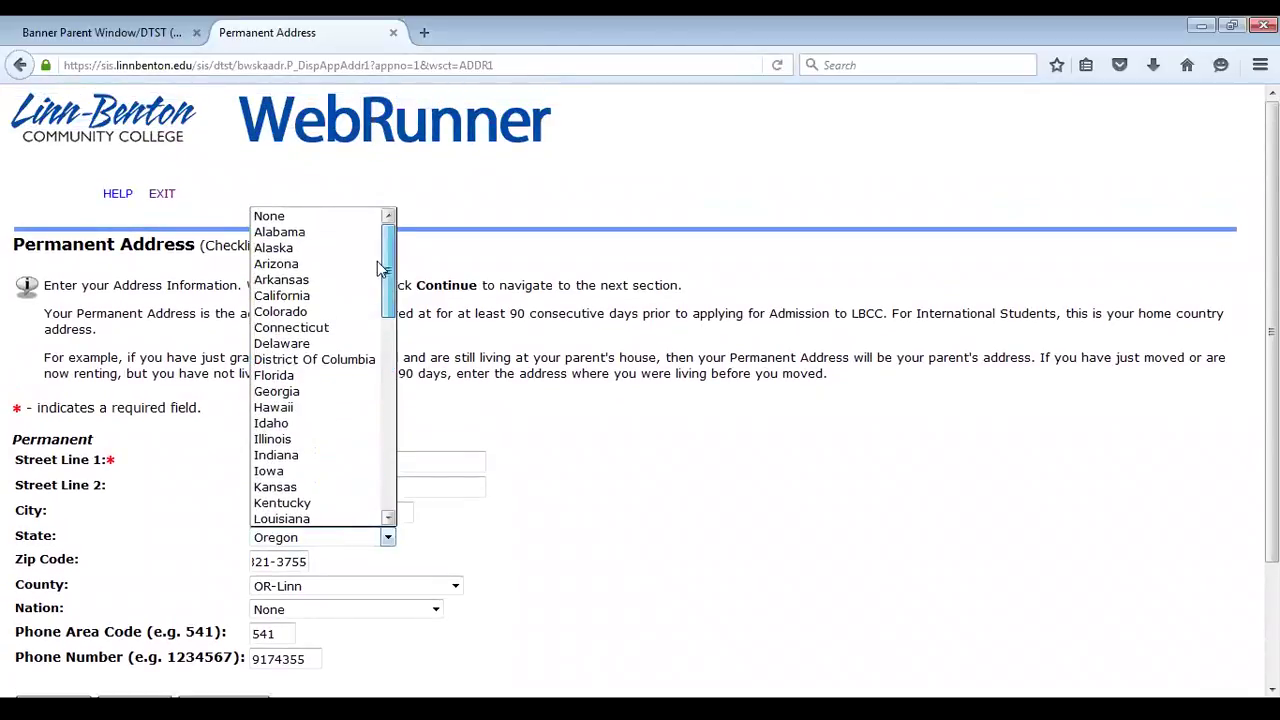
{"action": "left_click", "coordinate": [341, 218]}
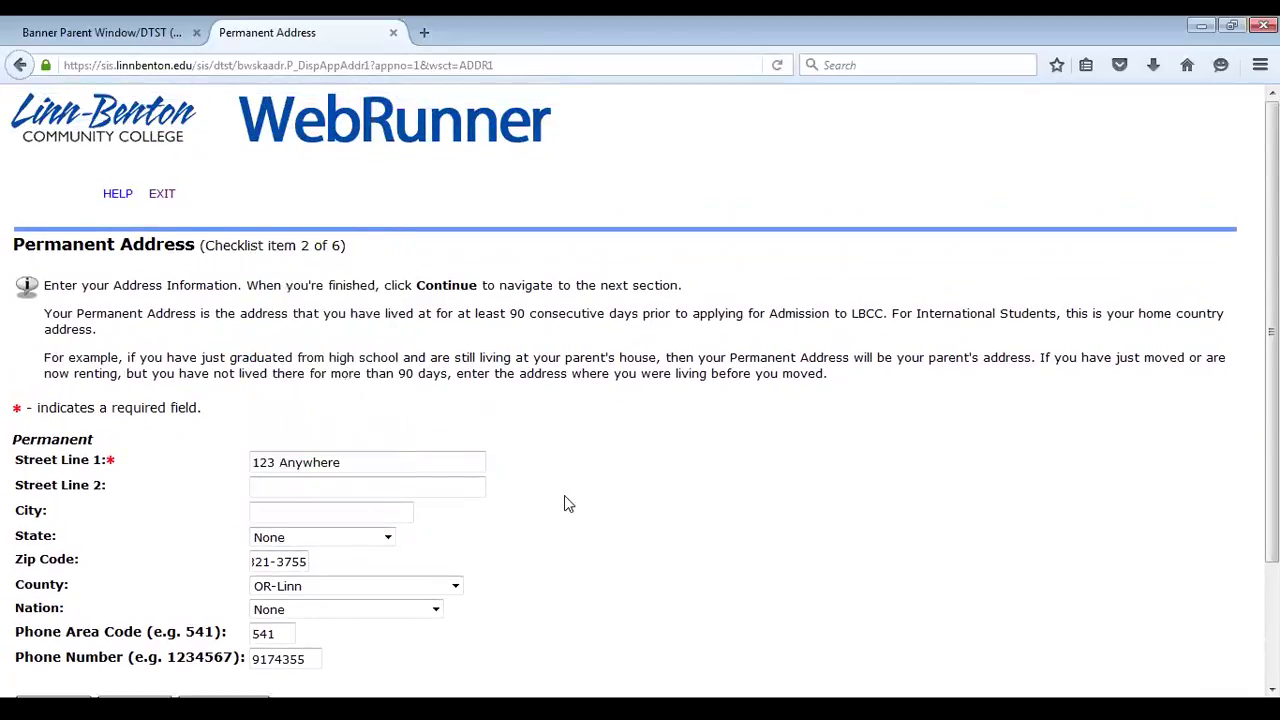
Clear the zip code and reset the county to None
{"action": "scroll", "coordinate": [563, 503], "scroll_direction": "down", "scroll_amount": 3}
{"action": "key", "text": "ctrl+a"}
{"action": "key", "text": "BackSpace"}
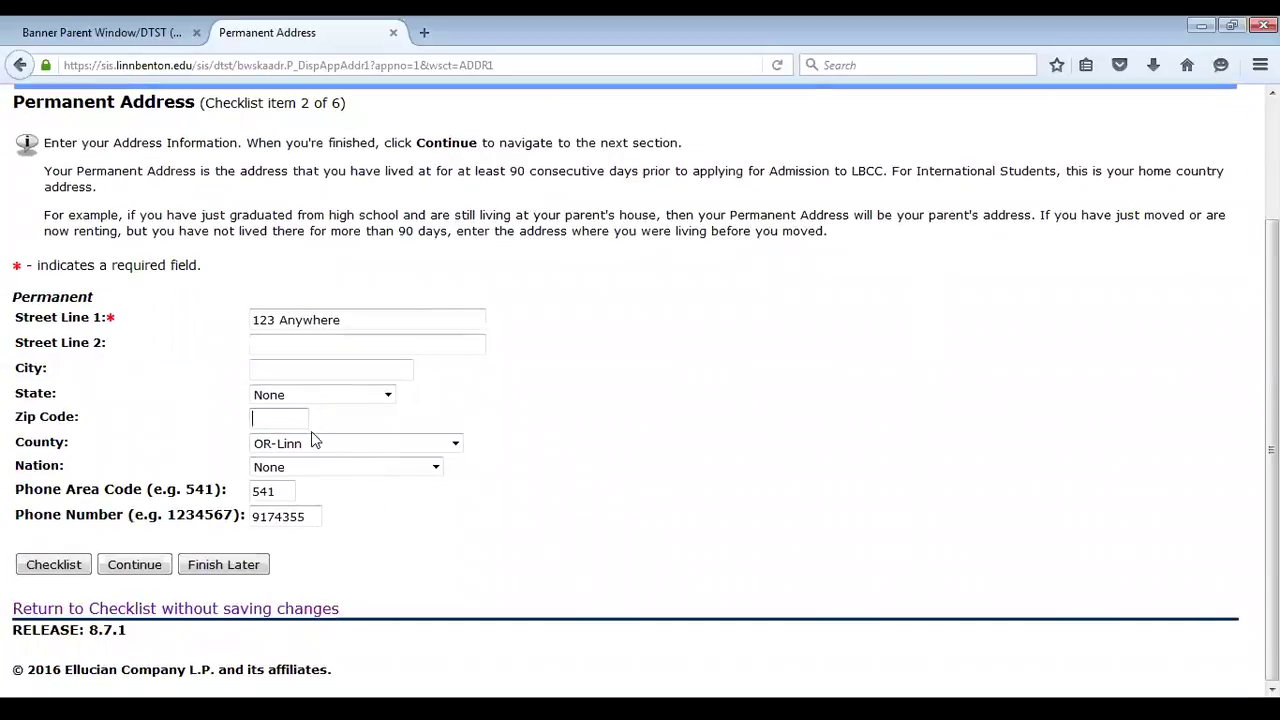
{"action": "left_click", "coordinate": [318, 443]}
{"action": "left_click_drag", "start_coordinate": [456, 322], "coordinate": [456, 120]}
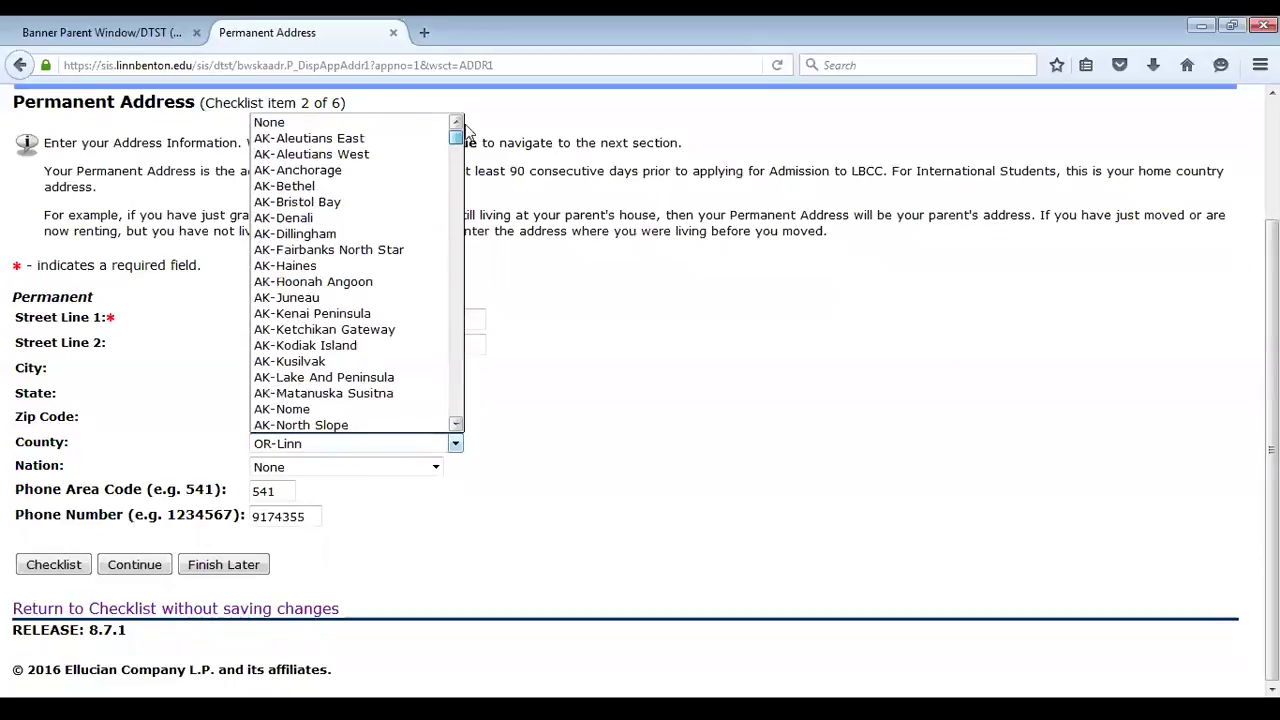
{"action": "left_click", "coordinate": [330, 122]}
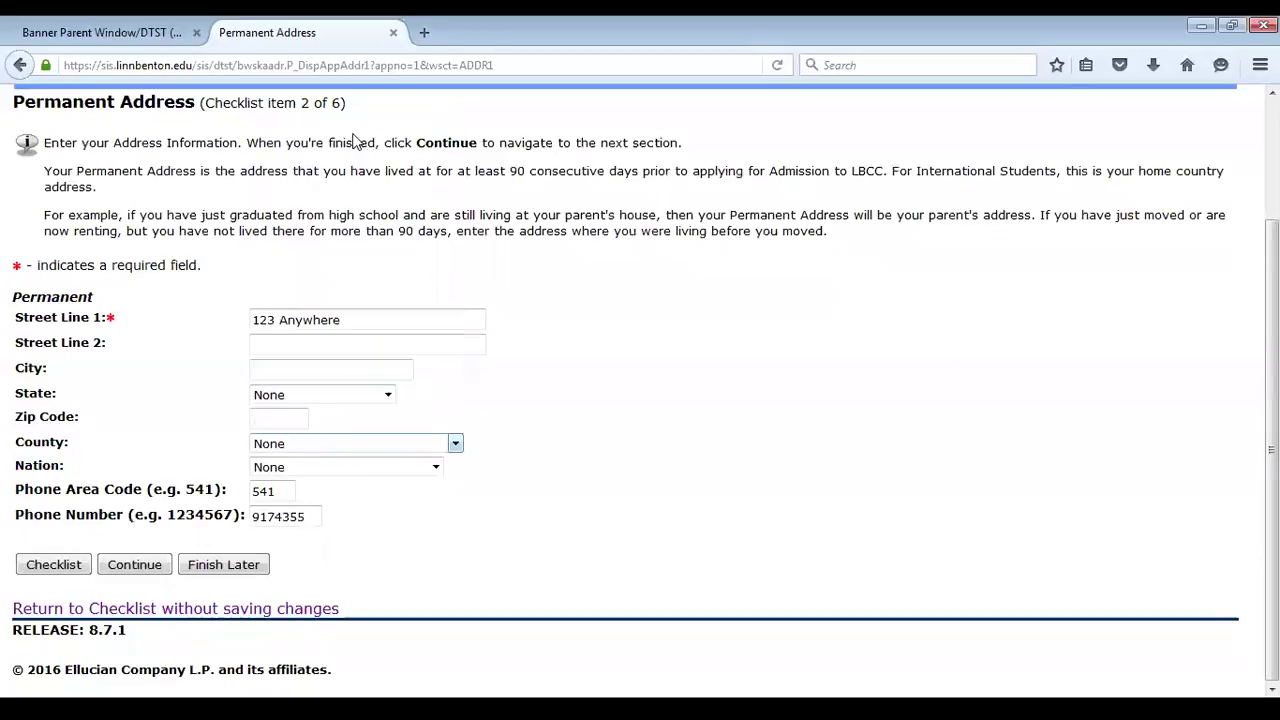
Submit the address, then fill in zip code 97321 after the ZIP error and resubmit
{"action": "left_click", "coordinate": [133, 566]}
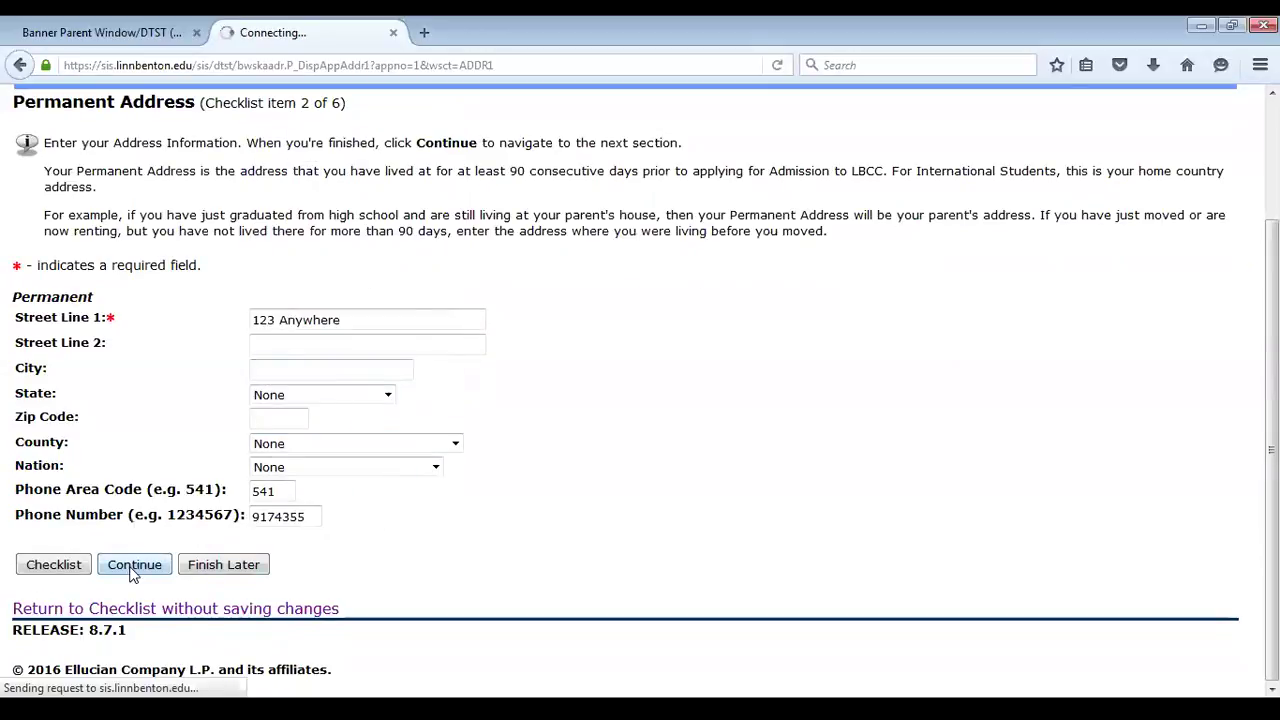
{"action": "scroll", "coordinate": [678, 463], "scroll_direction": "down", "scroll_amount": 4}
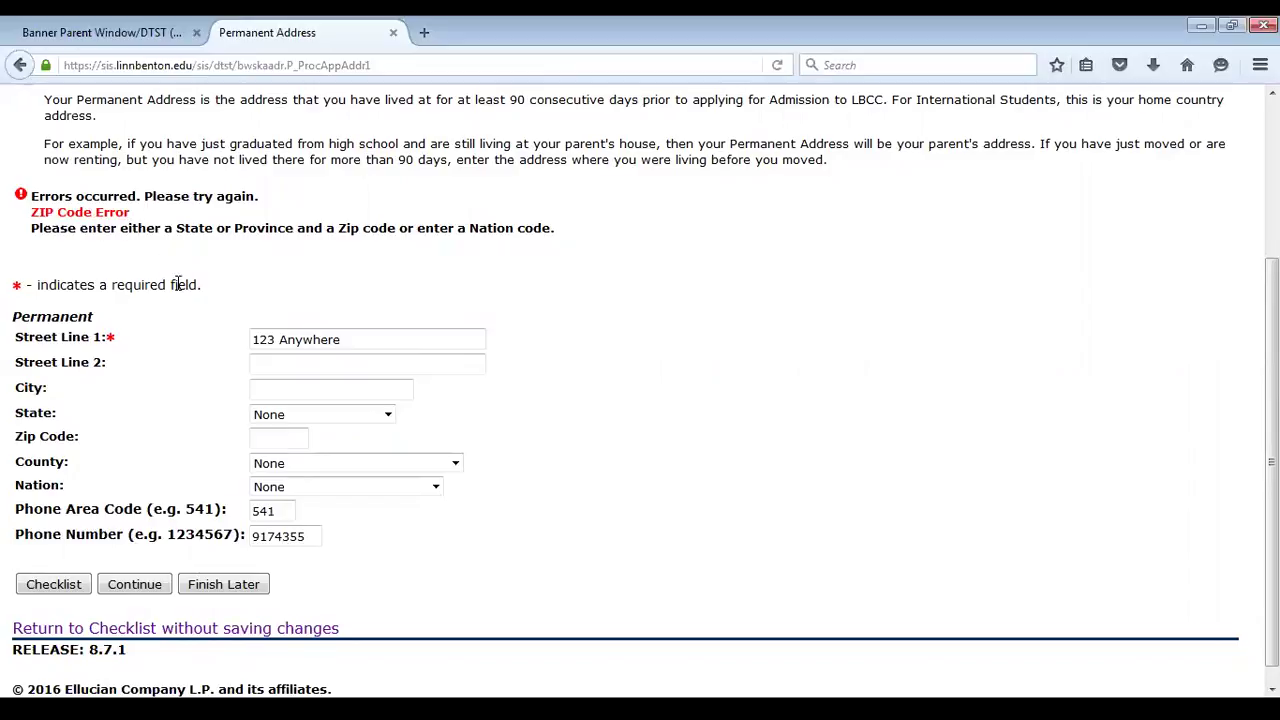
{"action": "scroll", "coordinate": [300, 350], "scroll_direction": "up", "scroll_amount": 2}
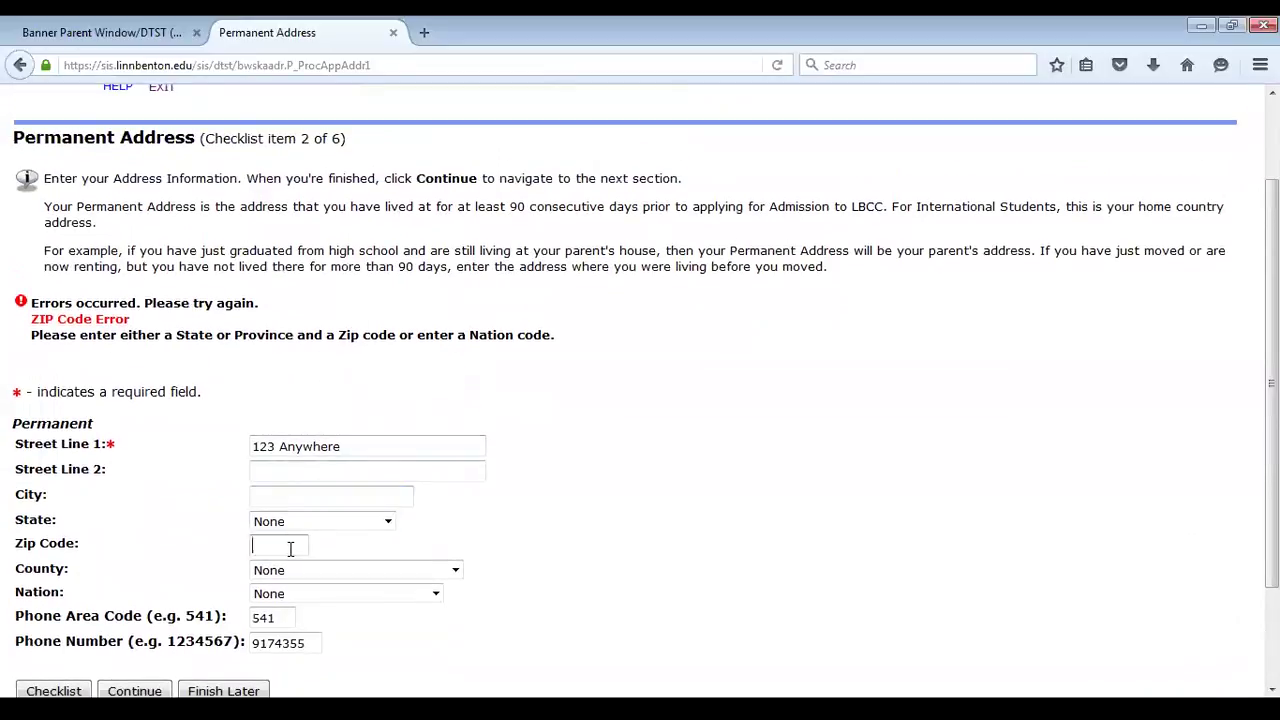
{"action": "left_click", "coordinate": [286, 549]}
{"action": "type", "text": "97321"}
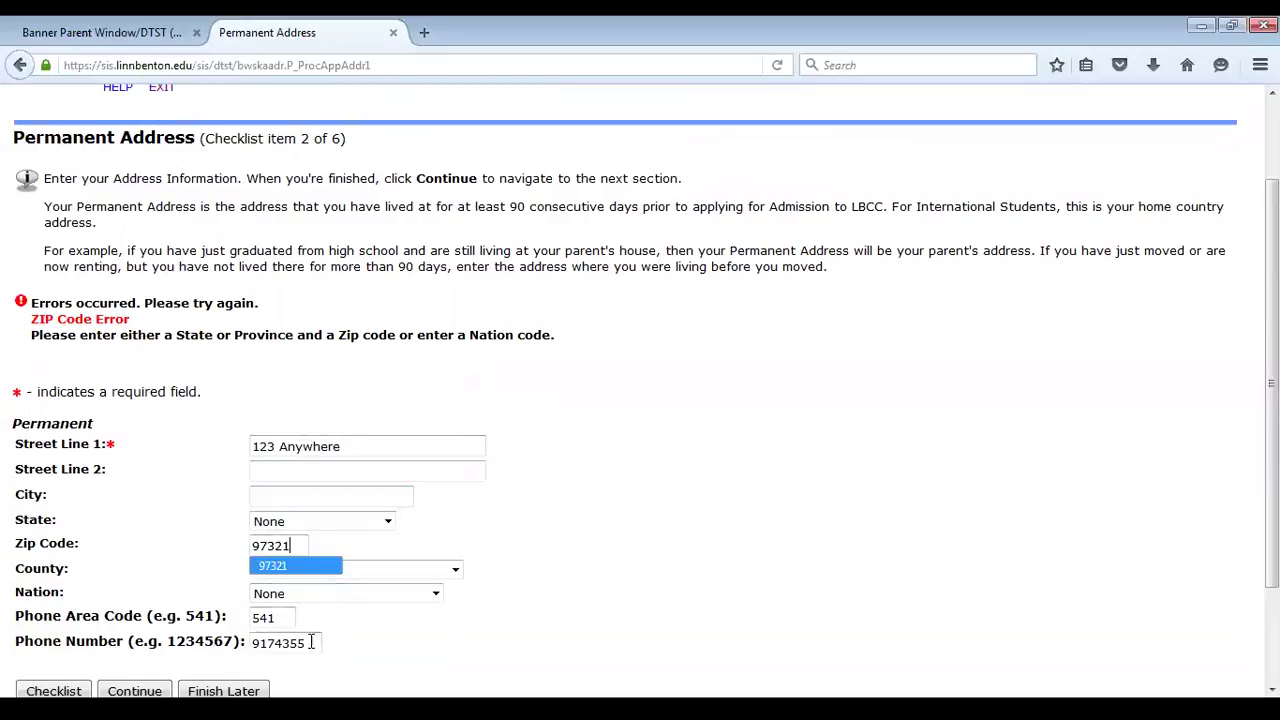
{"action": "scroll", "coordinate": [580, 655], "scroll_direction": "down", "scroll_amount": 3}
{"action": "scroll", "coordinate": [555, 637], "scroll_direction": "up", "scroll_amount": 3}
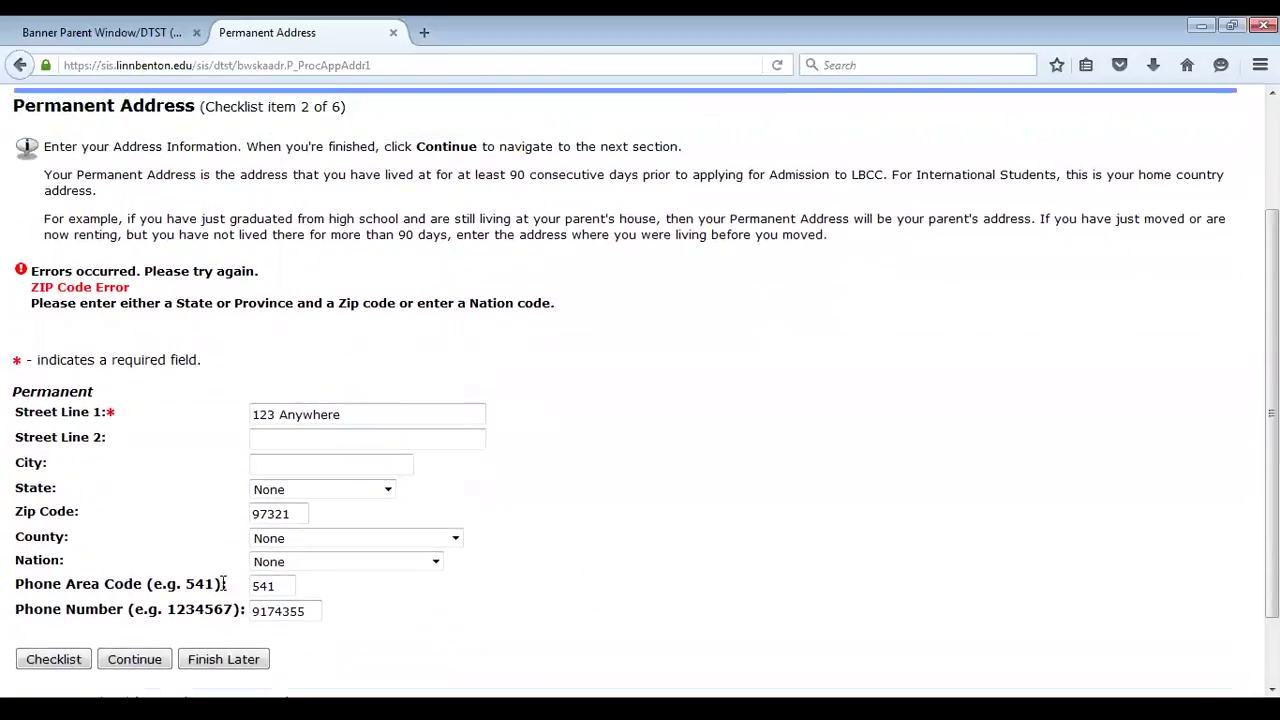
{"action": "scroll", "coordinate": [350, 615], "scroll_direction": "down", "scroll_amount": 3}
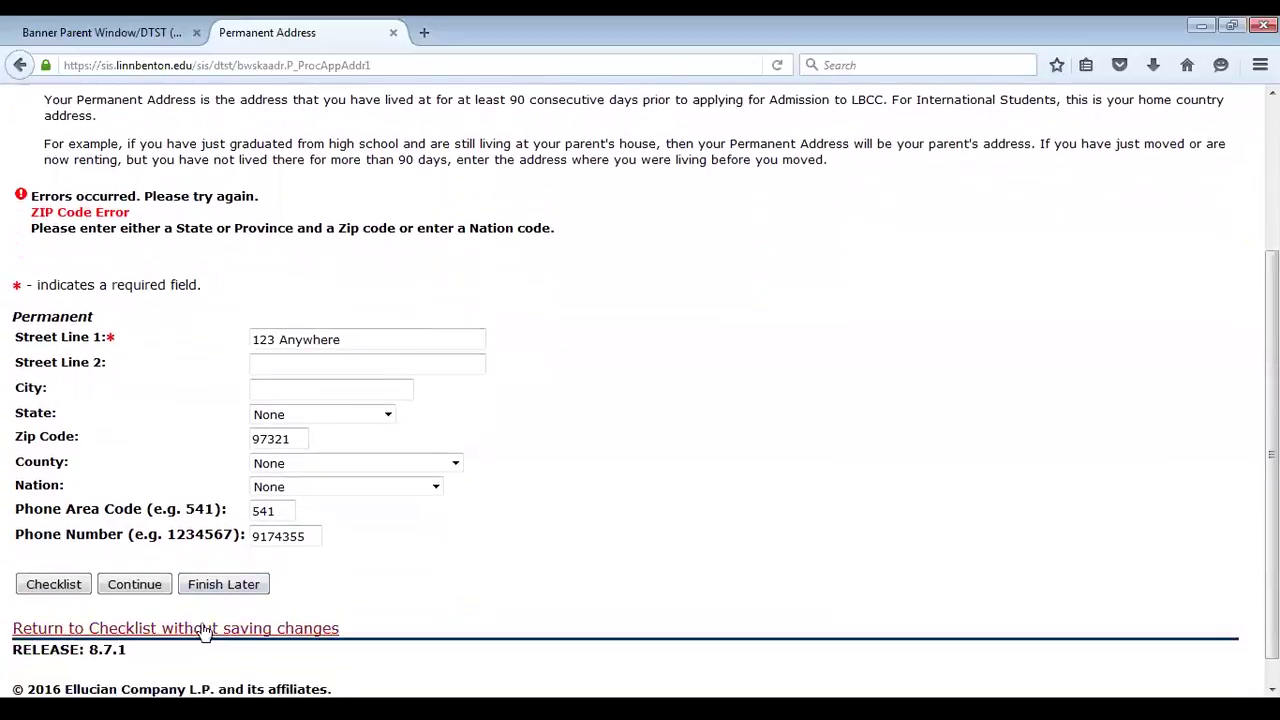
{"action": "left_click", "coordinate": [155, 592]}
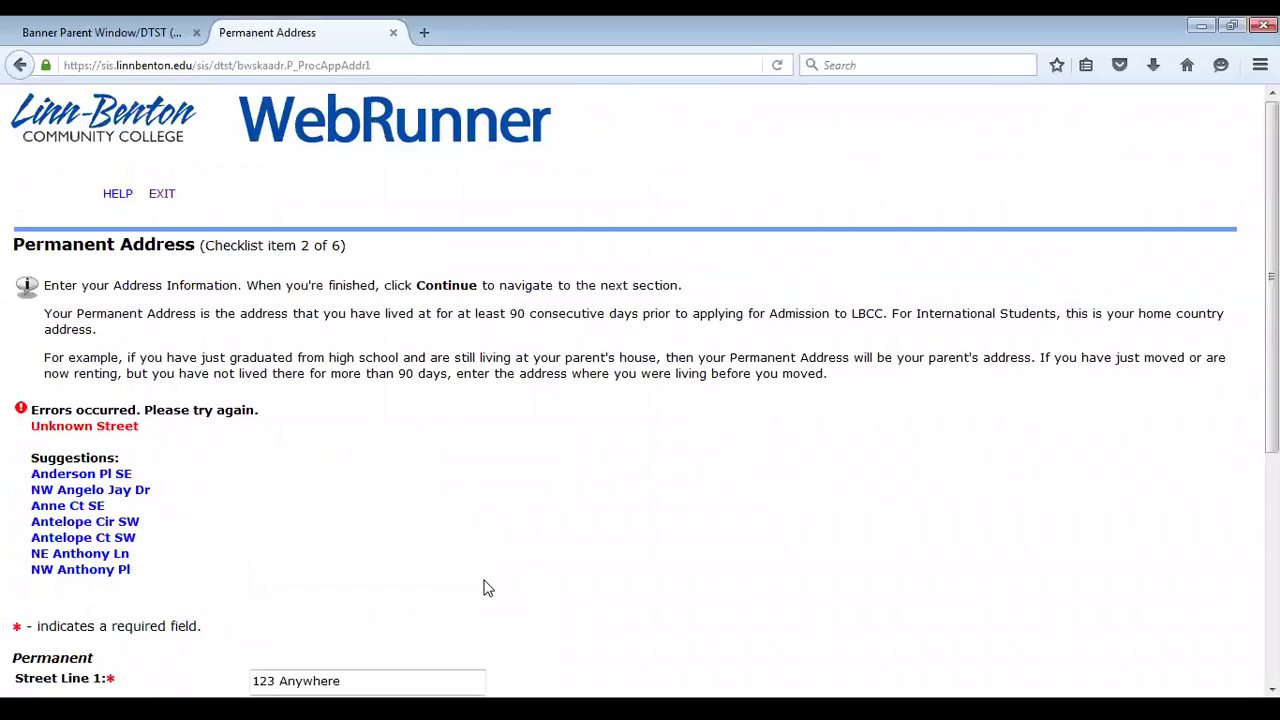
Change the street to 123 Anderson from the suggestions and resubmit the address
{"action": "scroll", "coordinate": [660, 600], "scroll_direction": "down", "scroll_amount": 5}
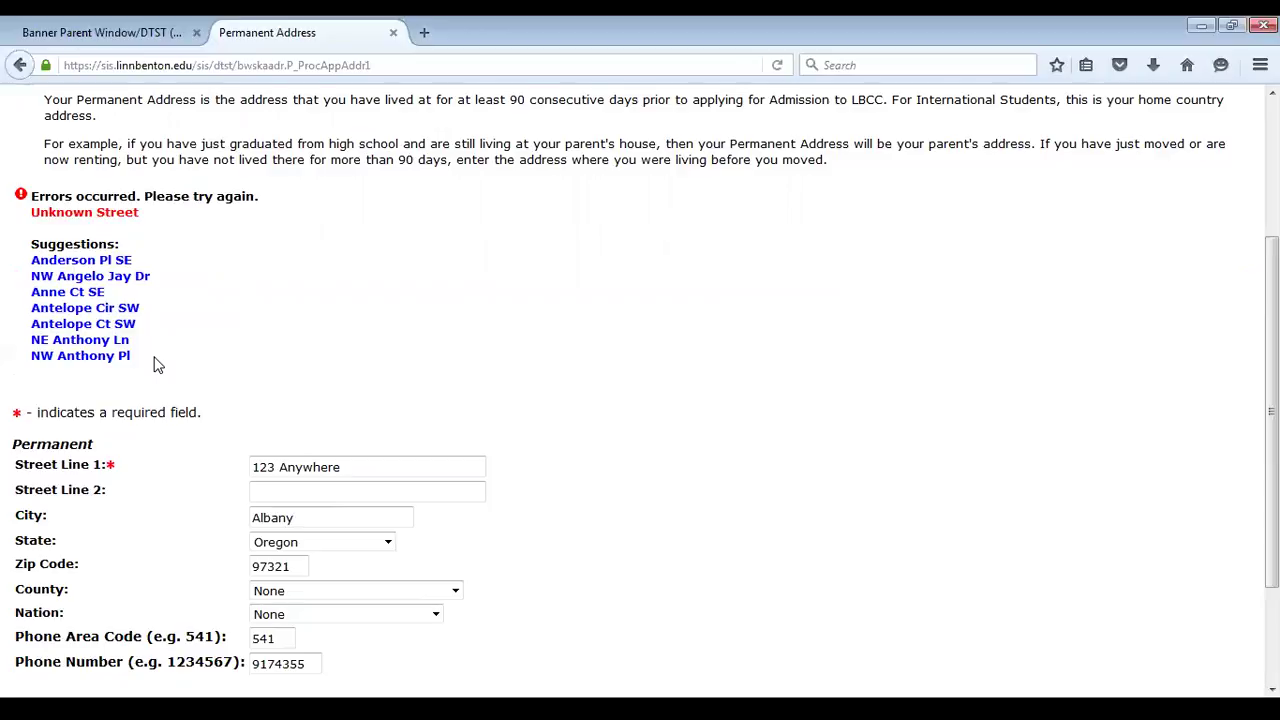
{"action": "left_click_drag", "start_coordinate": [274, 467], "coordinate": [358, 467]}
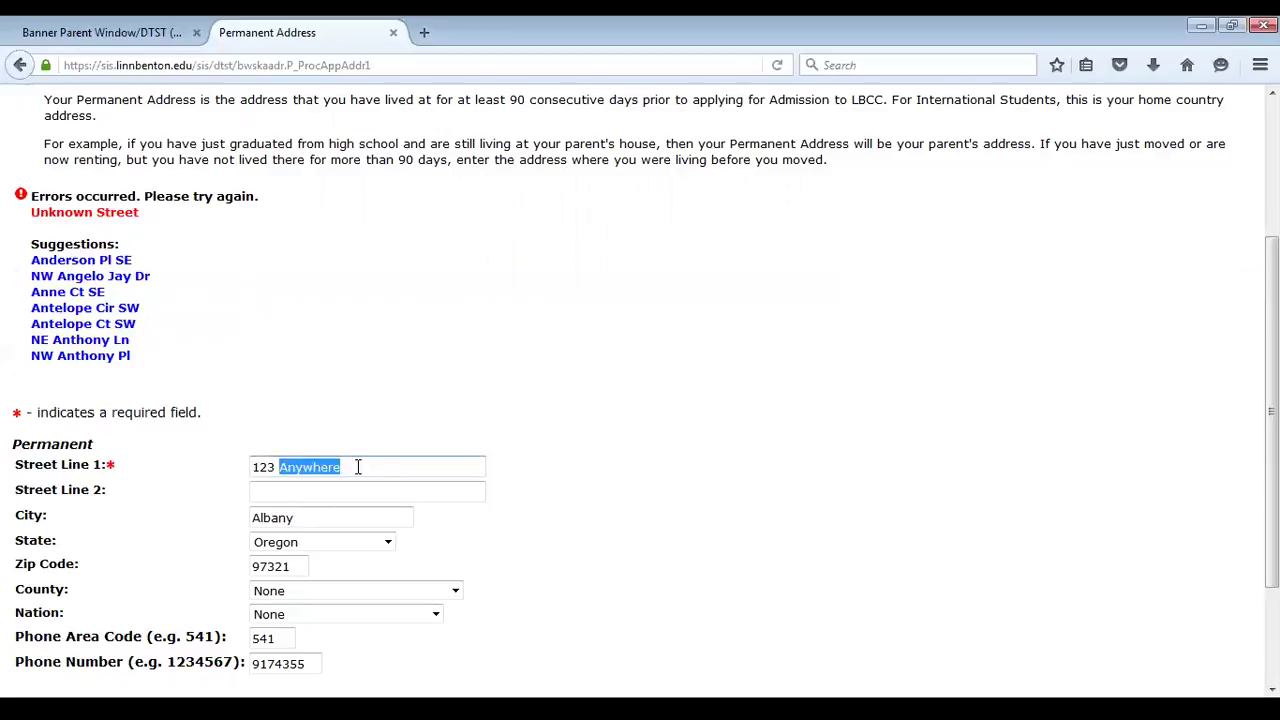
{"action": "type", "text": "An"}
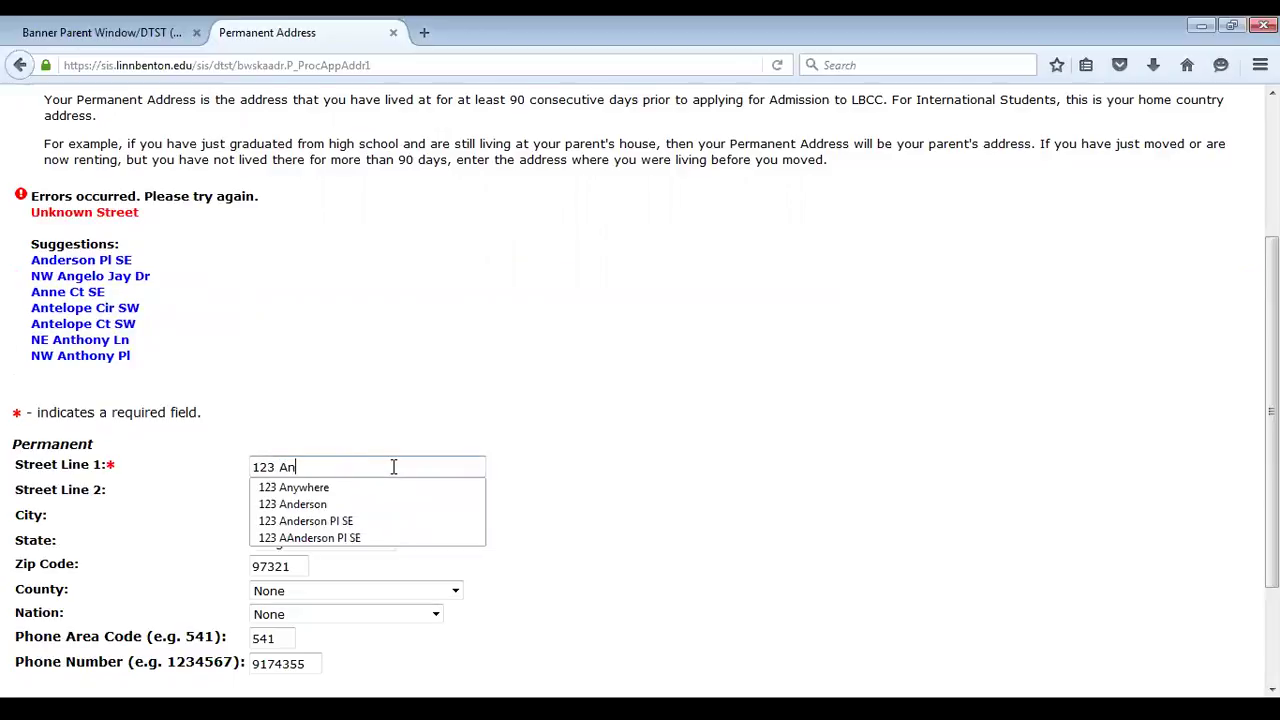
{"action": "type", "text": "derson"}
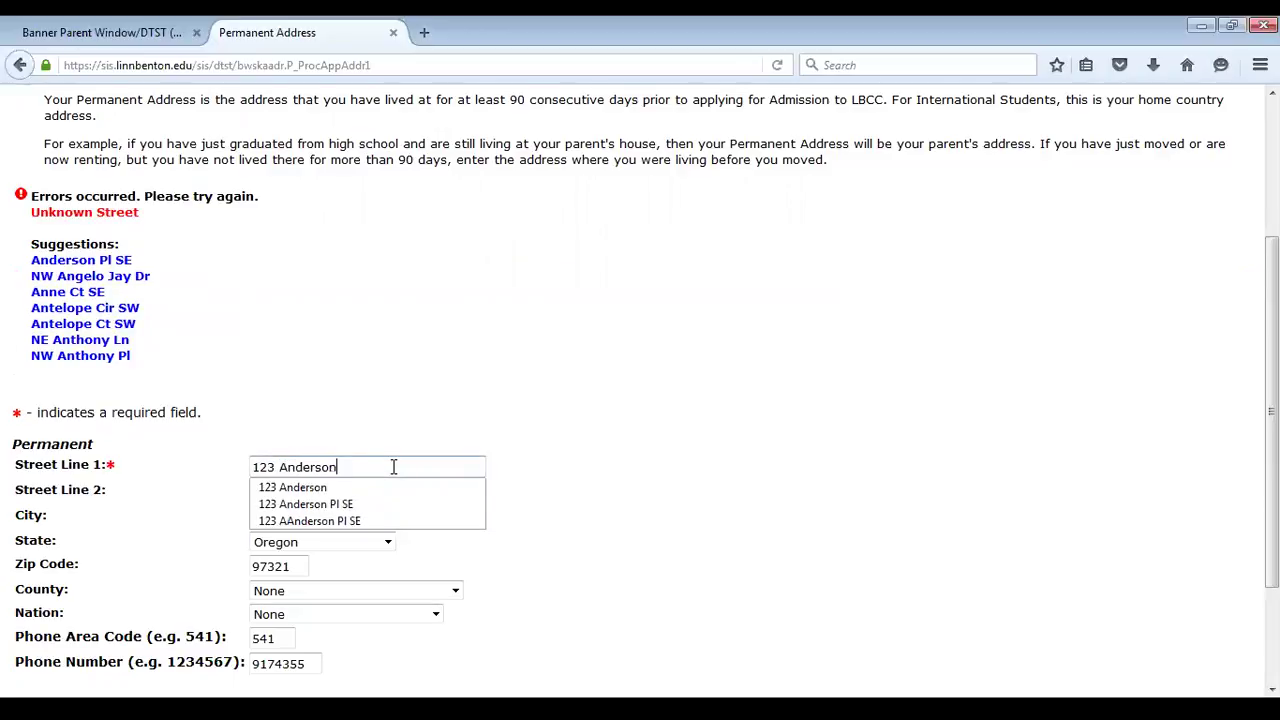
{"action": "key", "text": "Down"}
{"action": "key", "text": "Return"}
{"action": "scroll", "coordinate": [537, 622], "scroll_direction": "up", "scroll_amount": 1}
{"action": "scroll", "coordinate": [530, 628], "scroll_direction": "down", "scroll_amount": 3}
{"action": "left_click", "coordinate": [136, 609]}
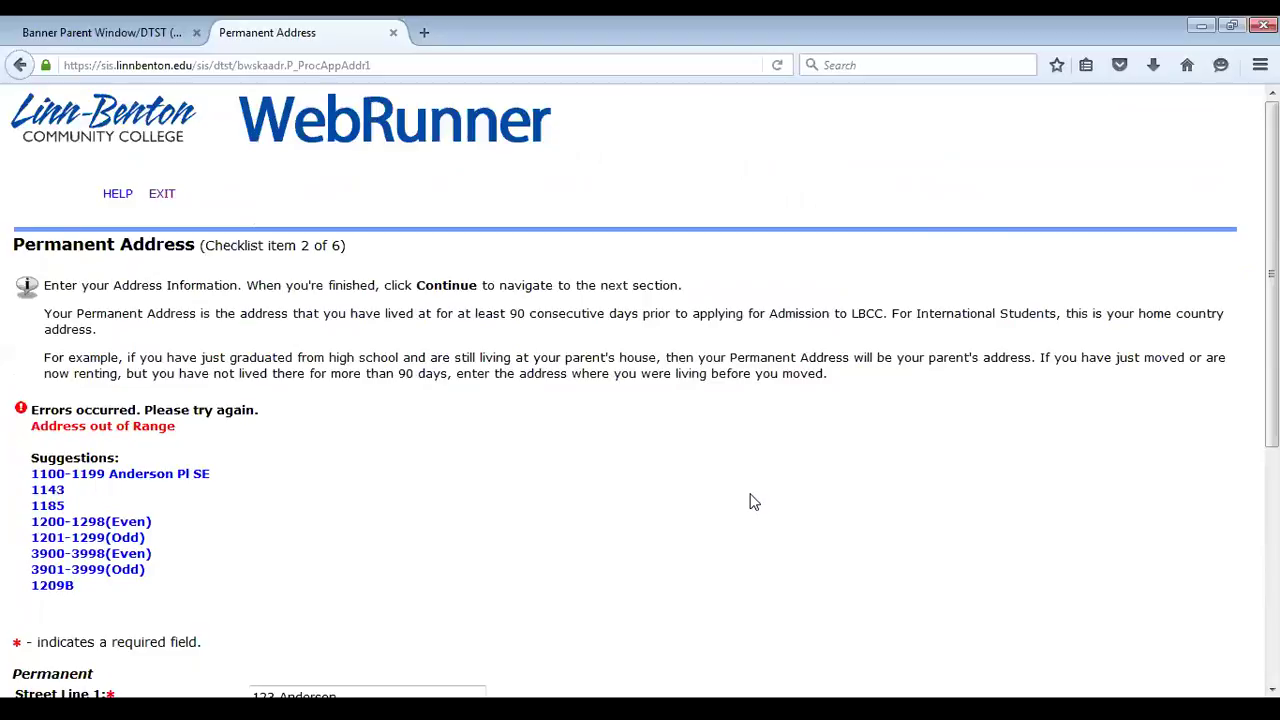
{"action": "scroll", "coordinate": [790, 530], "scroll_direction": "down", "scroll_amount": 4}
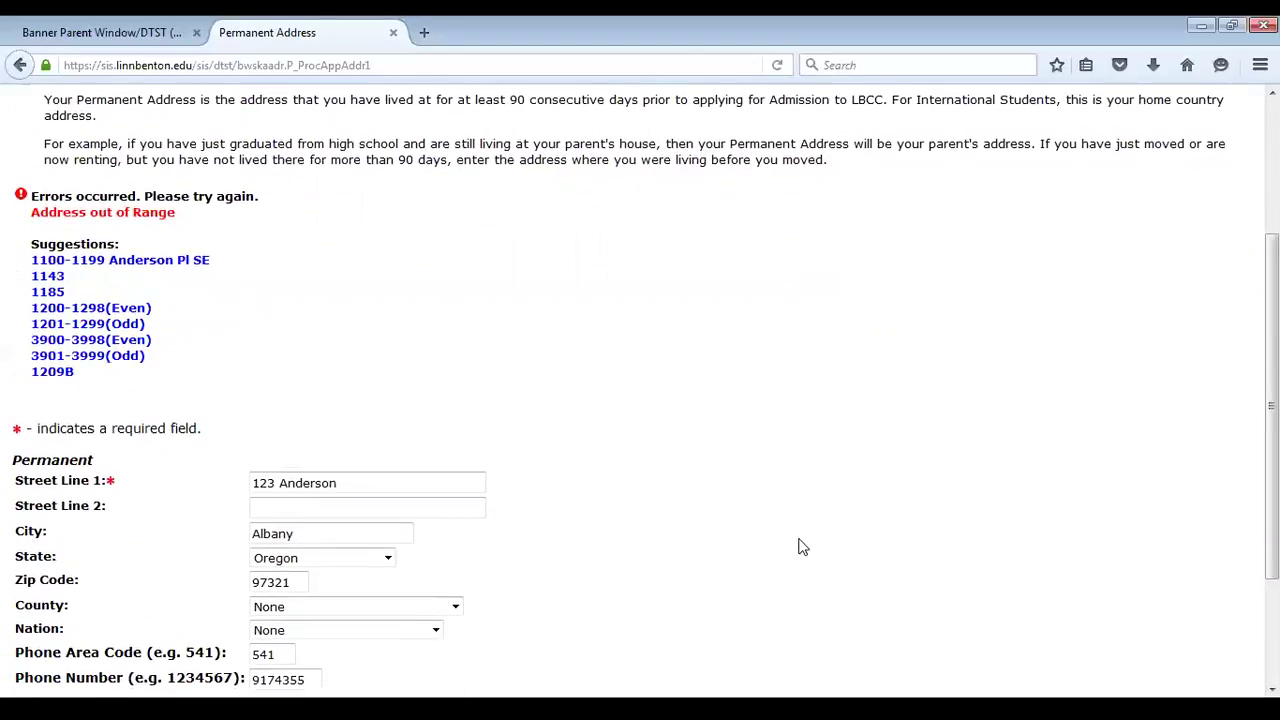
{"action": "scroll", "coordinate": [795, 550], "scroll_direction": "up", "scroll_amount": 2}
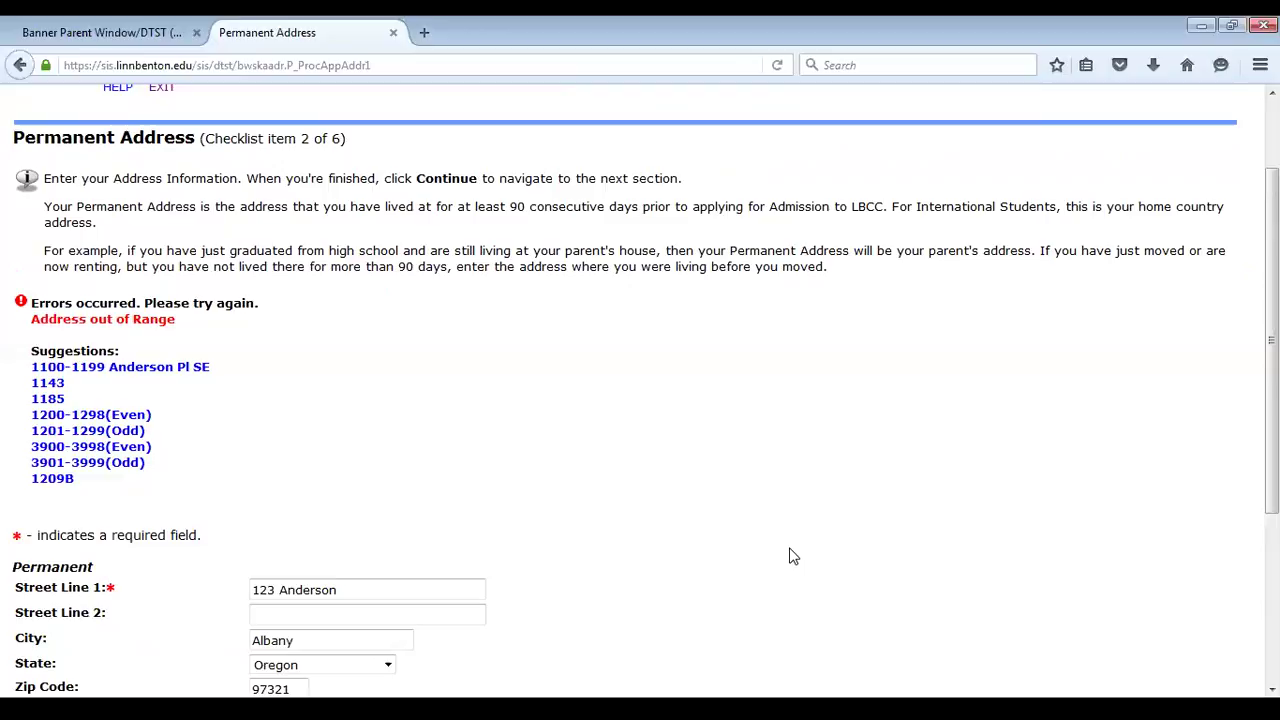
{"action": "scroll", "coordinate": [650, 510], "scroll_direction": "down", "scroll_amount": 5}
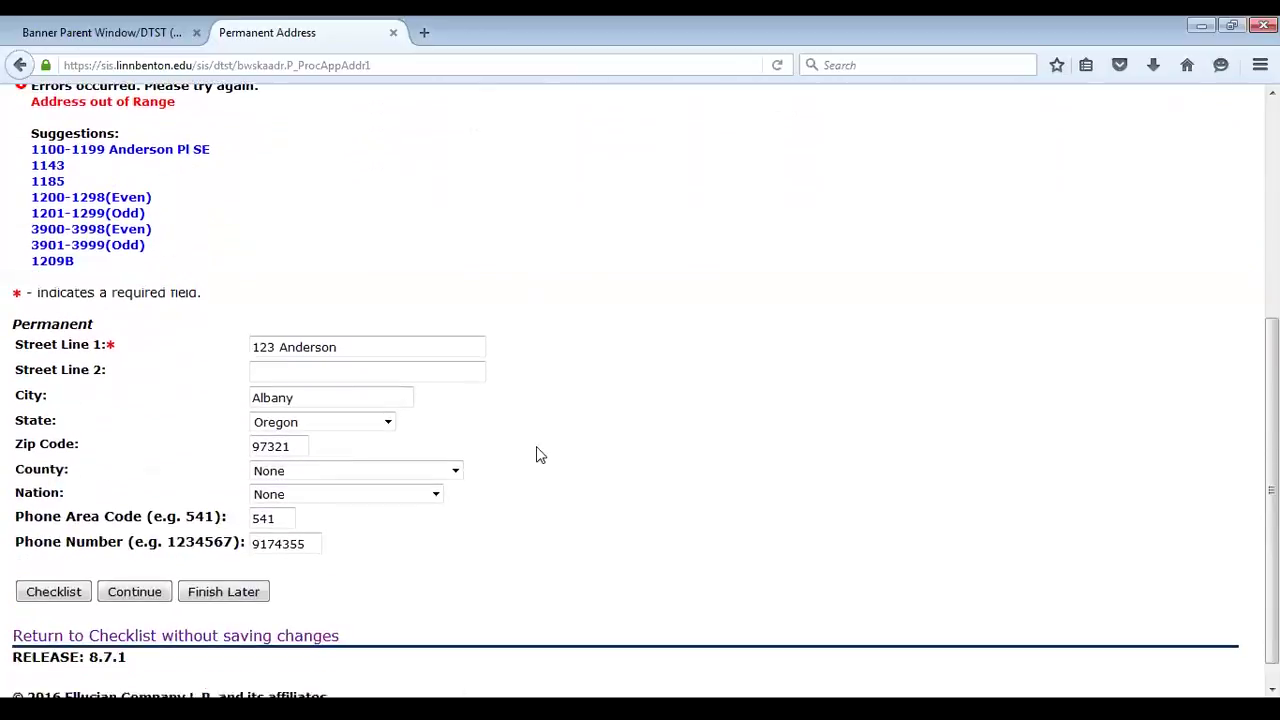
{"action": "scroll", "coordinate": [400, 335], "scroll_direction": "up", "scroll_amount": 4}
{"action": "scroll", "coordinate": [280, 333], "scroll_direction": "up", "scroll_amount": 1}
{"action": "left_click_drag", "start_coordinate": [277, 427], "coordinate": [213, 440]}
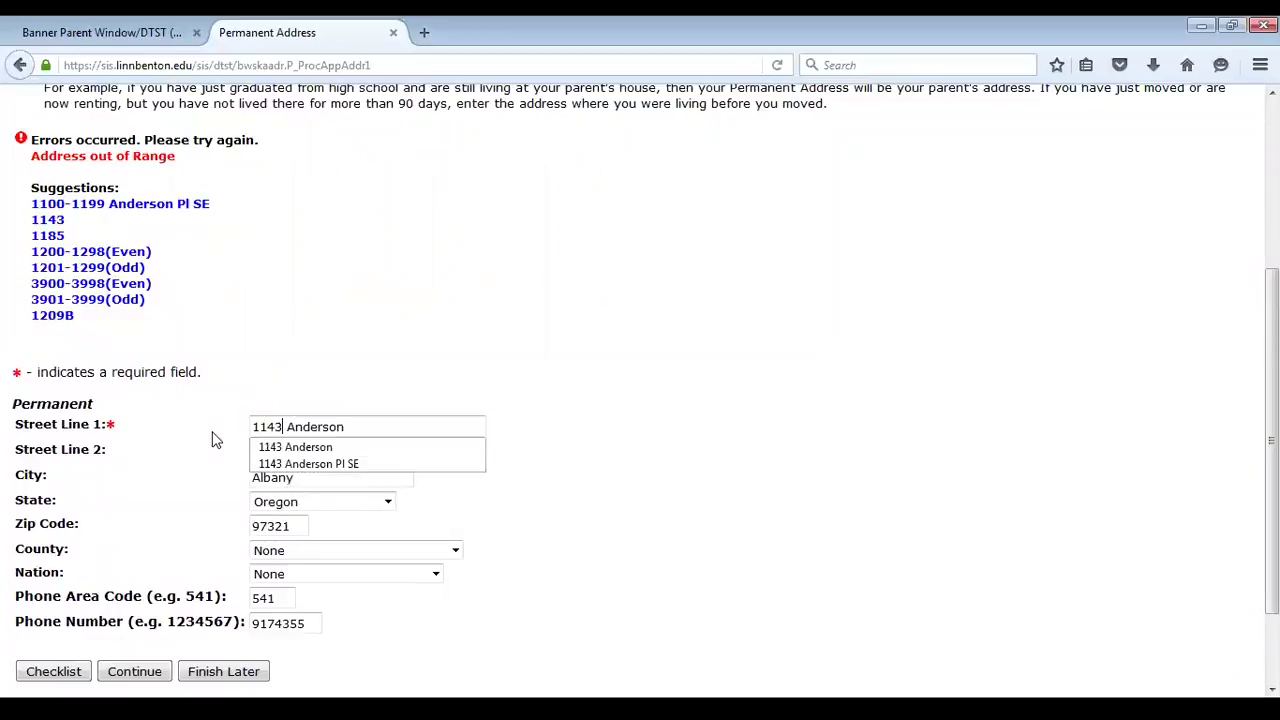
{"action": "scroll", "coordinate": [200, 420], "scroll_direction": "up", "scroll_amount": 3}
{"action": "scroll", "coordinate": [140, 645], "scroll_direction": "down", "scroll_amount": 5}
{"action": "left_click", "coordinate": [147, 576]}
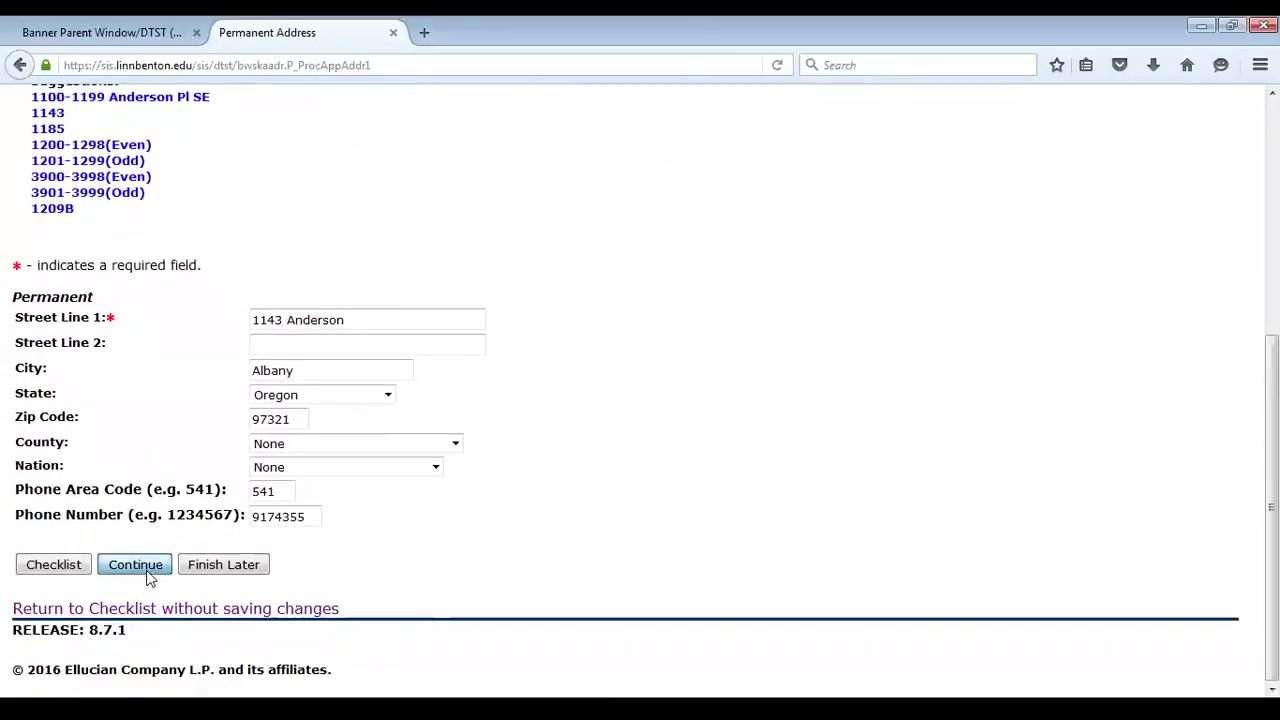
{"action": "scroll", "coordinate": [647, 553], "scroll_direction": "down", "scroll_amount": 3}
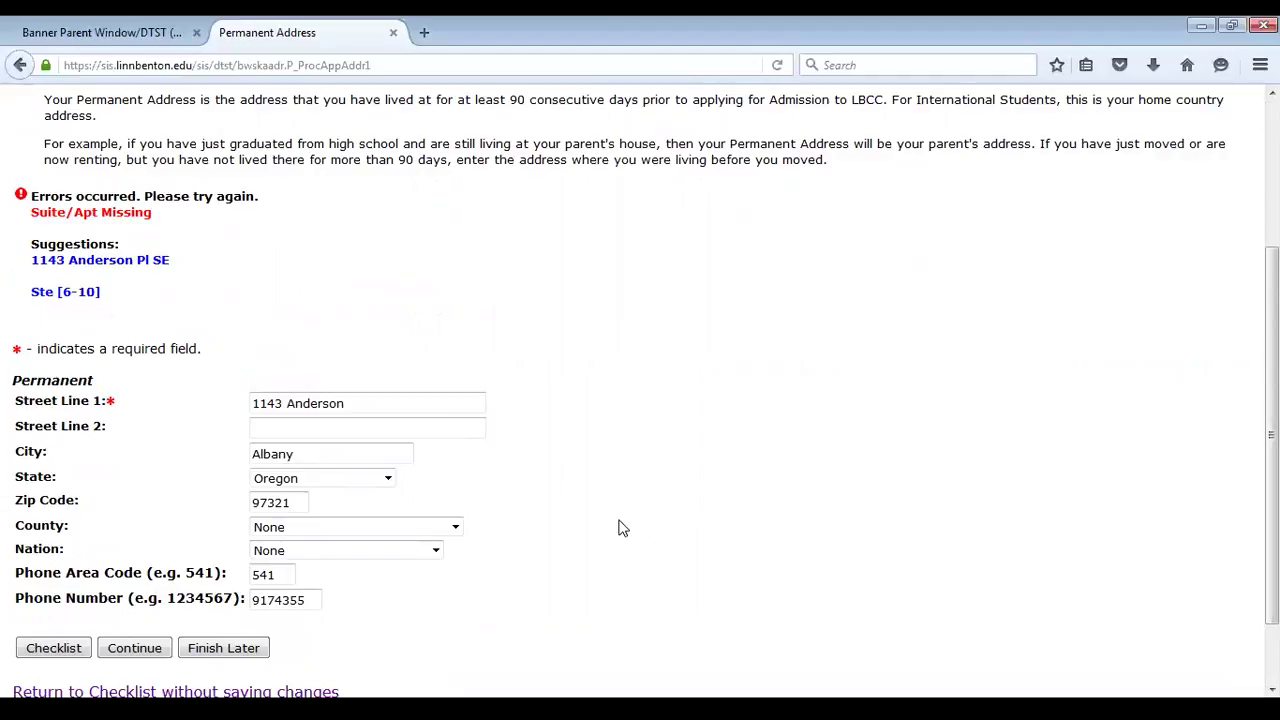
Enter Ste6 on Street Line 2 and submit the permanent address
{"action": "left_click", "coordinate": [470, 427]}
{"action": "type", "text": "Ste6"}
{"action": "left_click", "coordinate": [654, 486]}
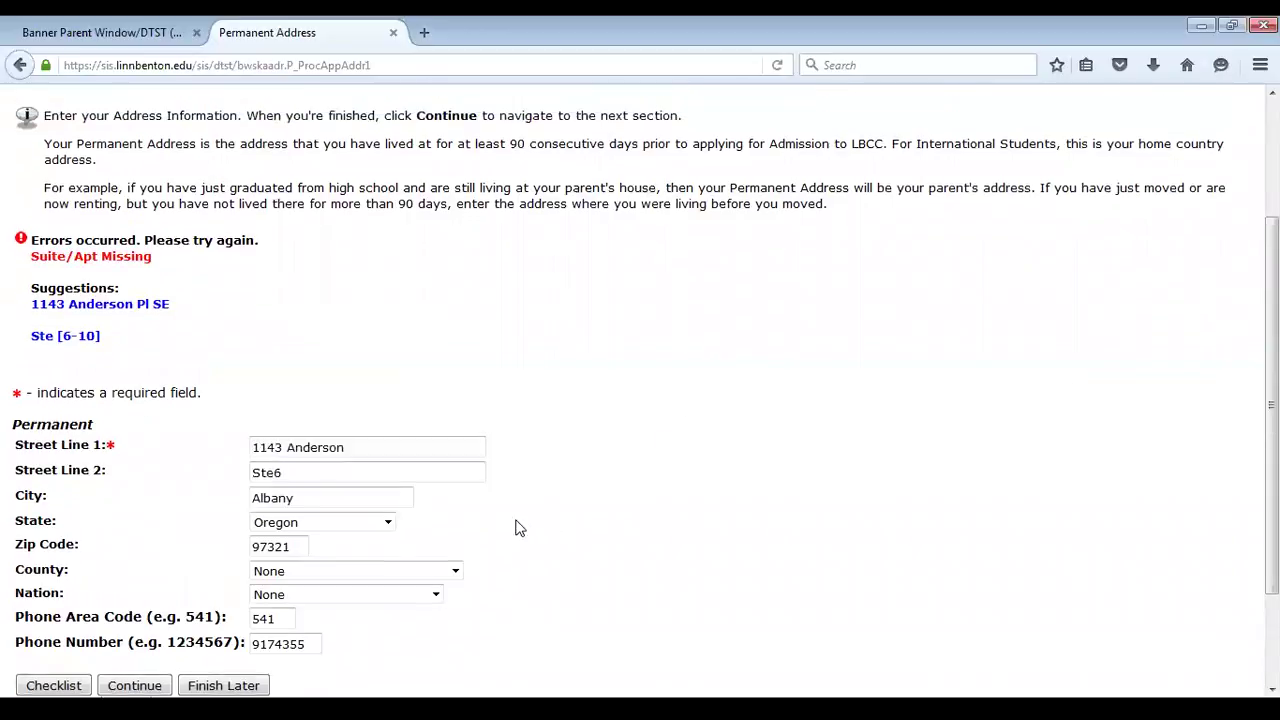
{"action": "scroll", "coordinate": [517, 526], "scroll_direction": "up", "scroll_amount": 2}
{"action": "scroll", "coordinate": [474, 558], "scroll_direction": "up", "scroll_amount": 3}
{"action": "scroll", "coordinate": [566, 556], "scroll_direction": "down", "scroll_amount": 6}
{"action": "scroll", "coordinate": [172, 425], "scroll_direction": "up", "scroll_amount": 5}
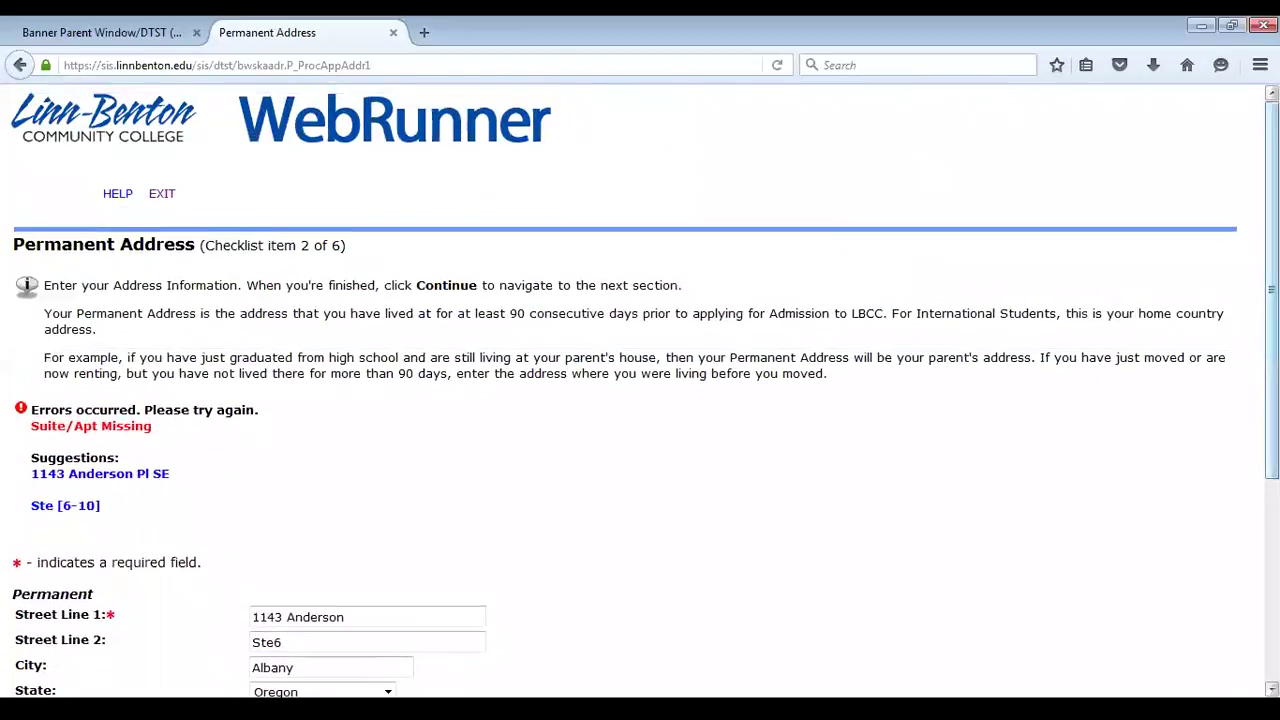
{"action": "scroll", "coordinate": [1272, 400], "scroll_direction": "down", "scroll_amount": 3}
{"action": "scroll", "coordinate": [640, 400], "scroll_direction": "down", "scroll_amount": 3}
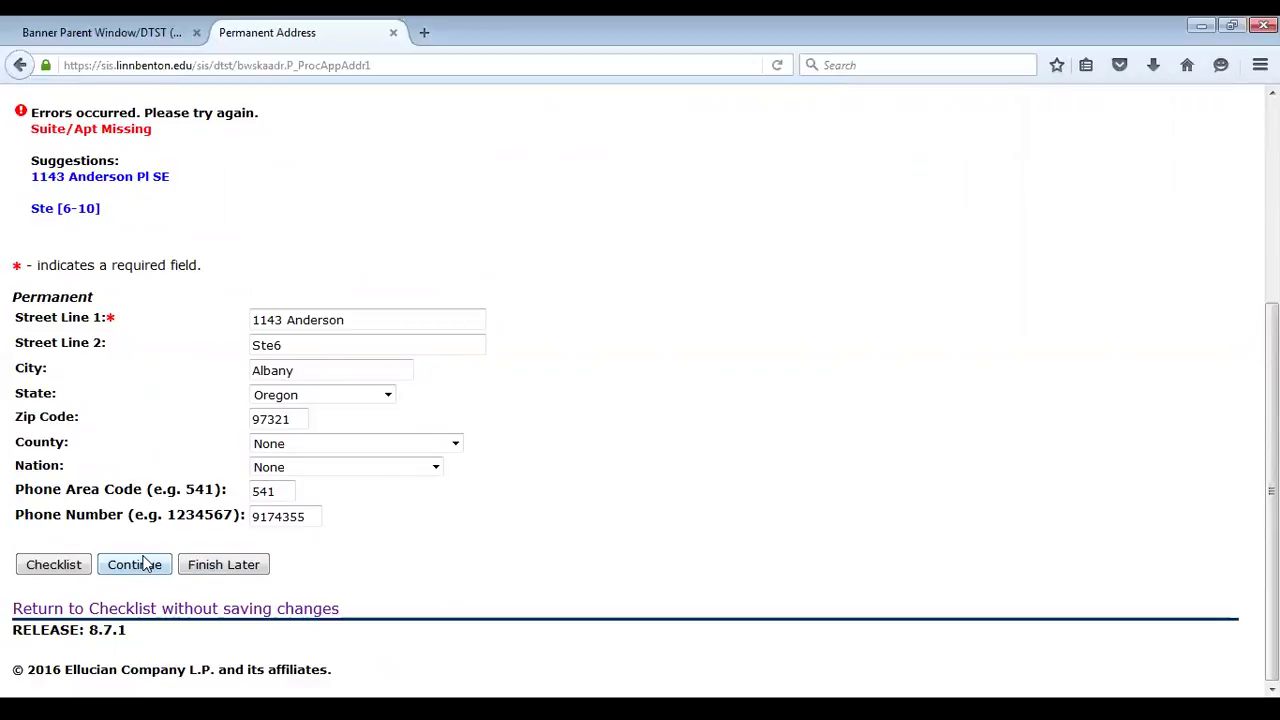
{"action": "left_click", "coordinate": [134, 564]}
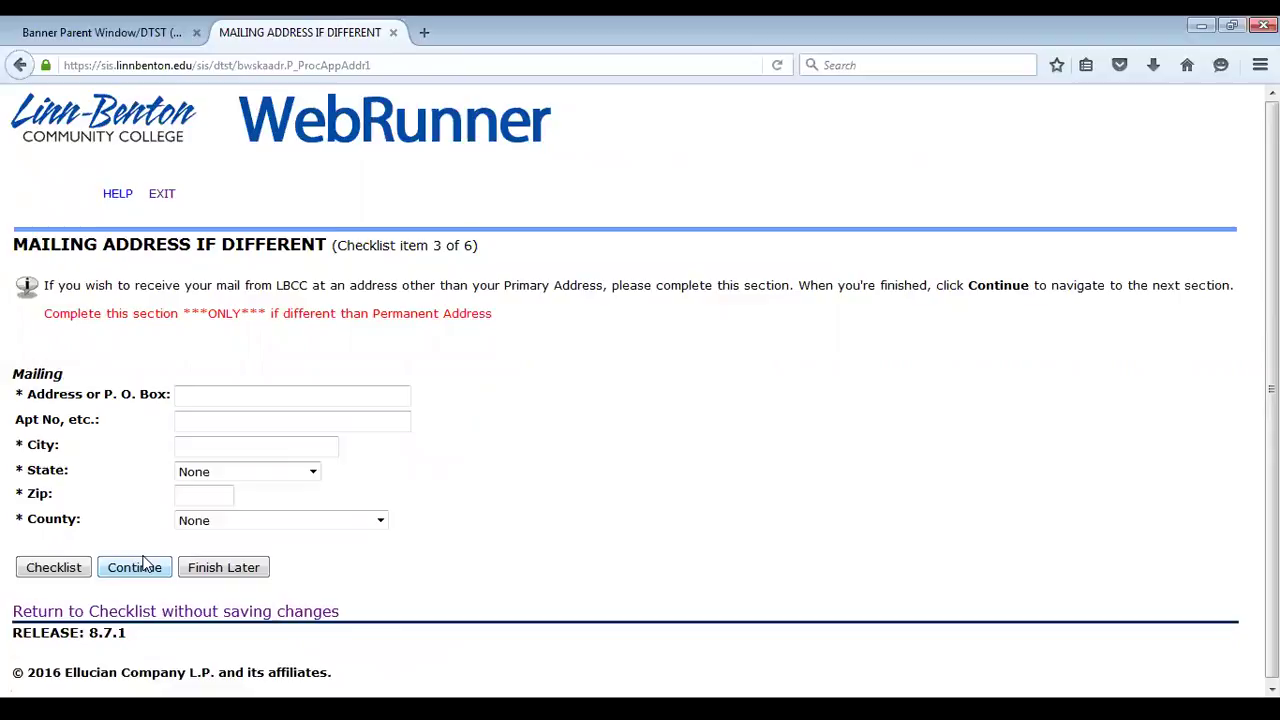
Reopen the Permanent Address from the checklist and add an 'in care of' contact name on Street Line 2
{"action": "left_click", "coordinate": [135, 608]}
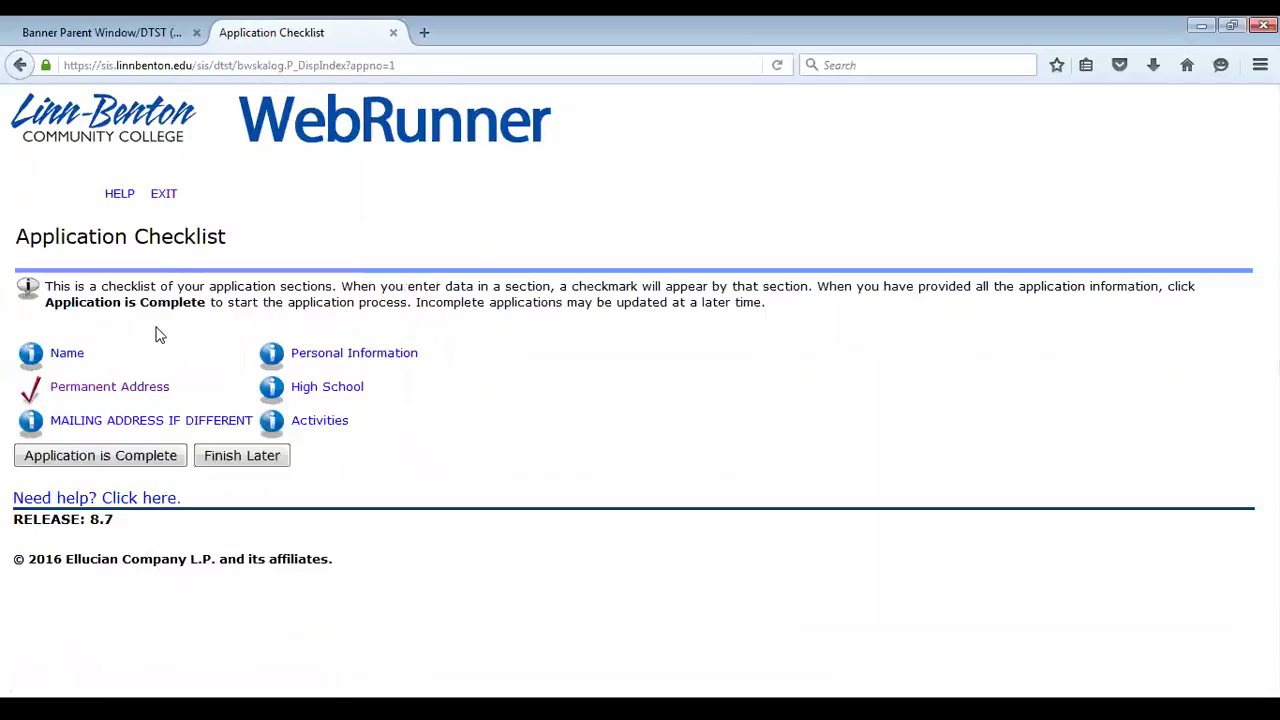
{"action": "left_click", "coordinate": [144, 384]}
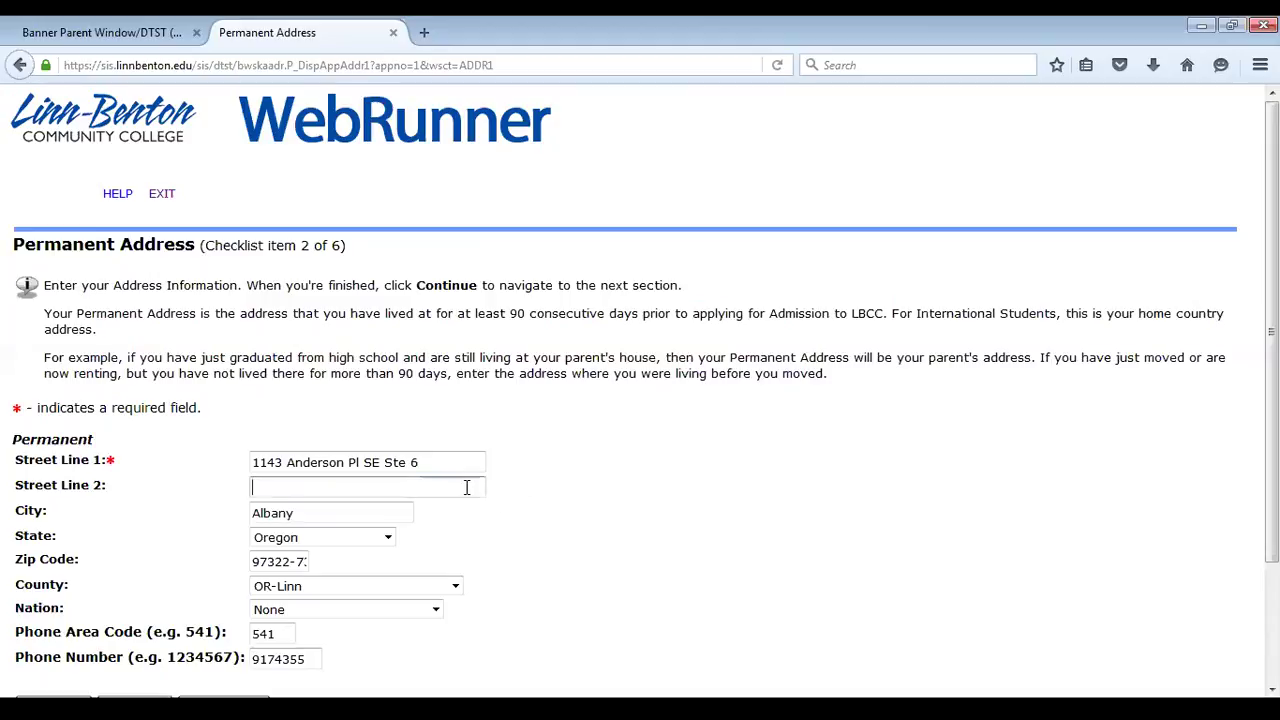
{"action": "type", "text": "in care of Gabe"}
Submit the address with the in-care-of line, skip Mailing Address, and reopen Permanent Address
{"action": "scroll", "coordinate": [491, 555], "scroll_direction": "down", "scroll_amount": 2}
{"action": "scroll", "coordinate": [436, 576], "scroll_direction": "up", "scroll_amount": 2}
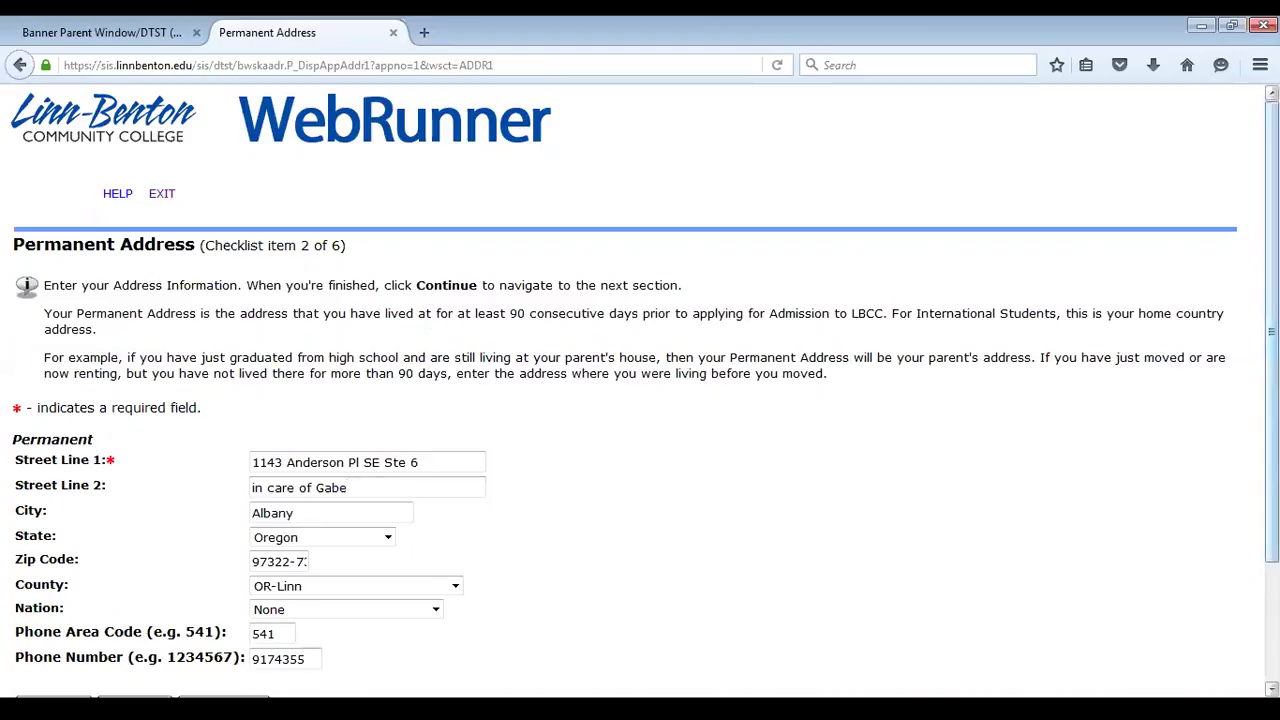
{"action": "scroll", "coordinate": [1166, 394], "scroll_direction": "down", "scroll_amount": 1}
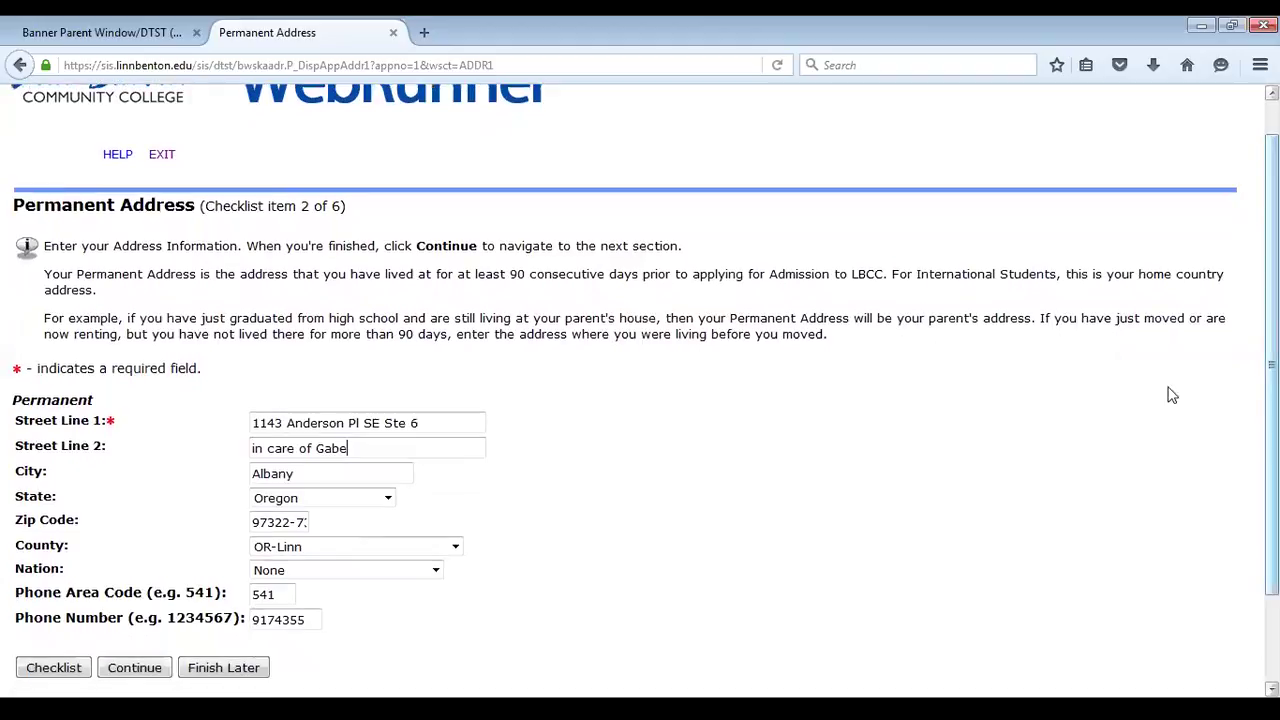
{"action": "left_click", "coordinate": [134, 667]}
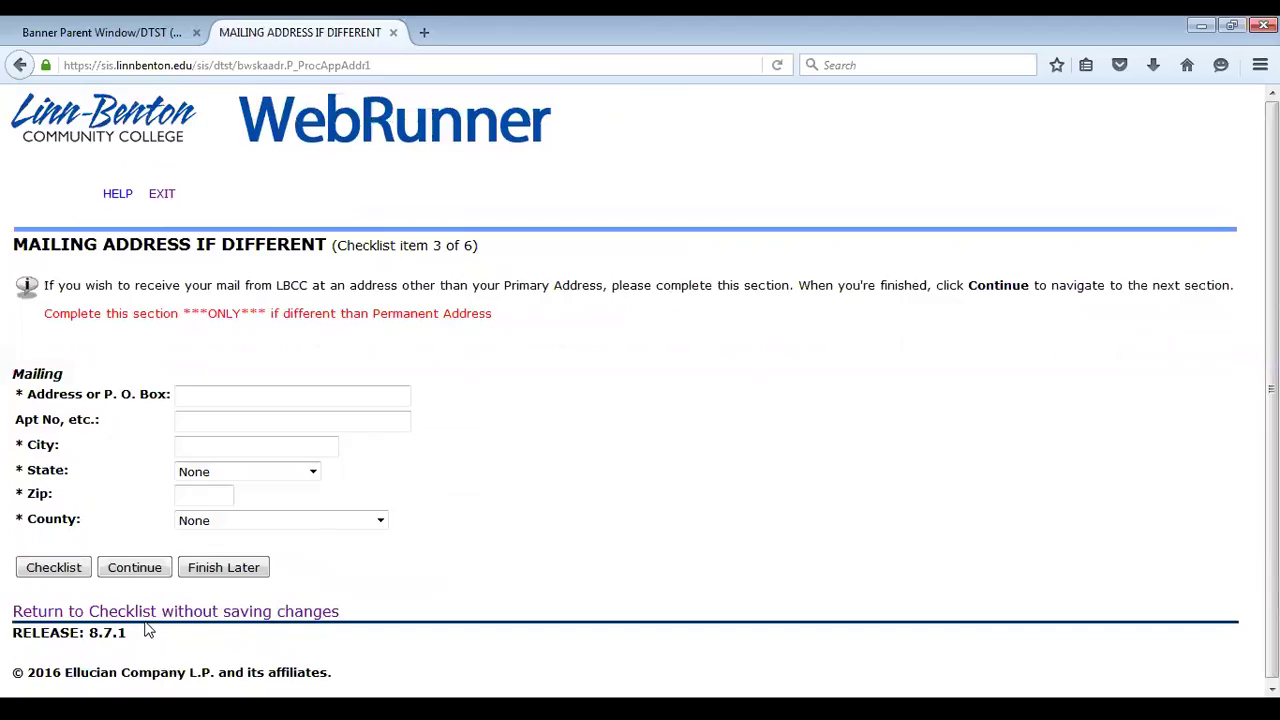
{"action": "left_click", "coordinate": [146, 614]}
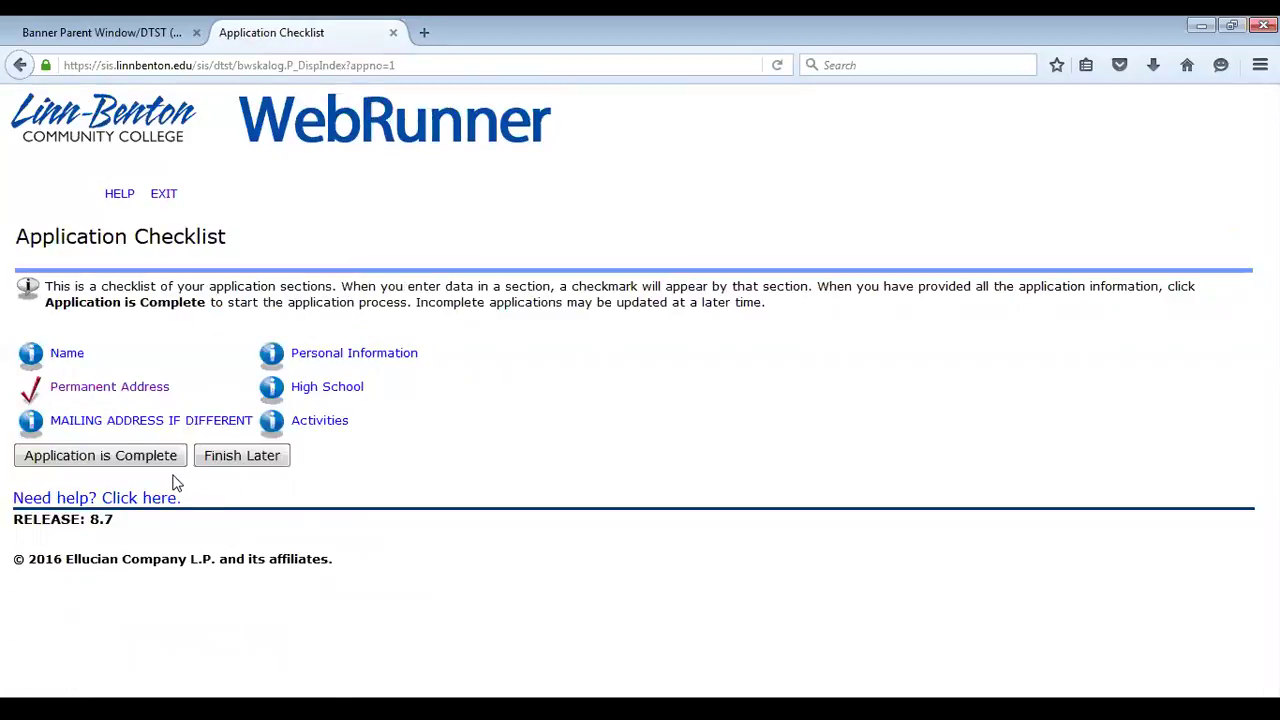
{"action": "left_click", "coordinate": [120, 388]}
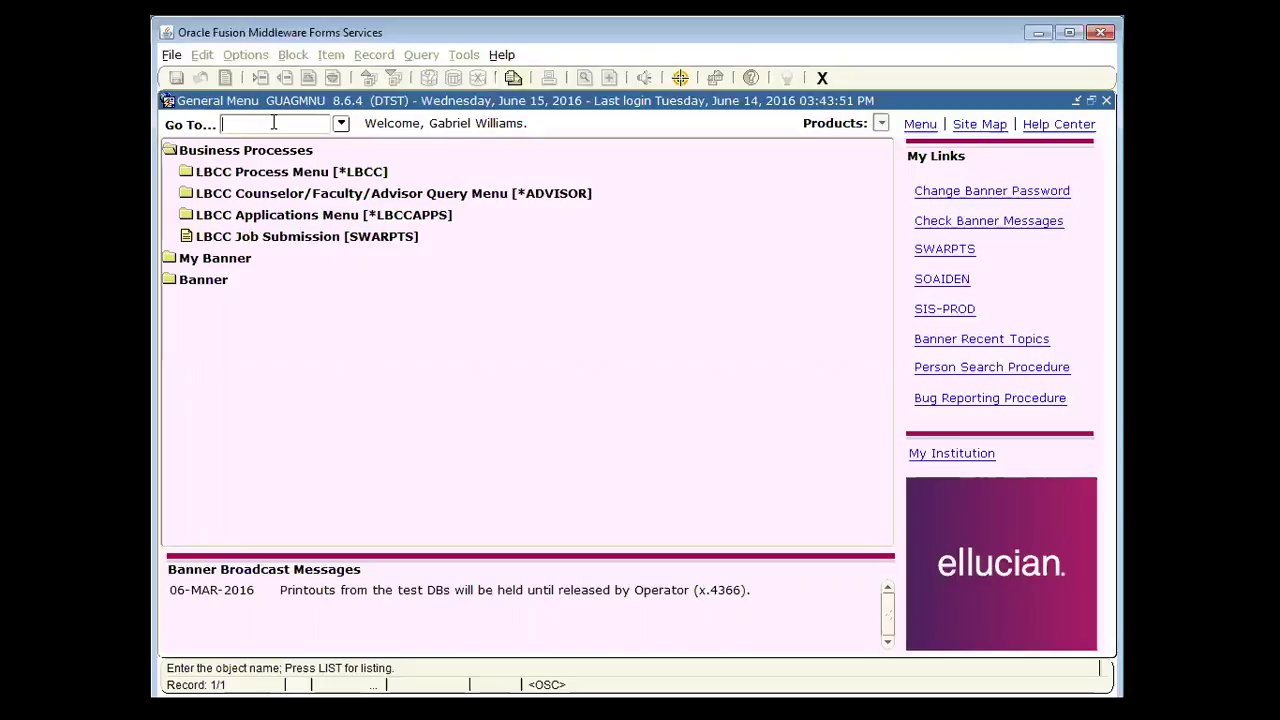
{"action": "type", "text": "SPAIDEN"}
{"action": "key", "text": "Return"}
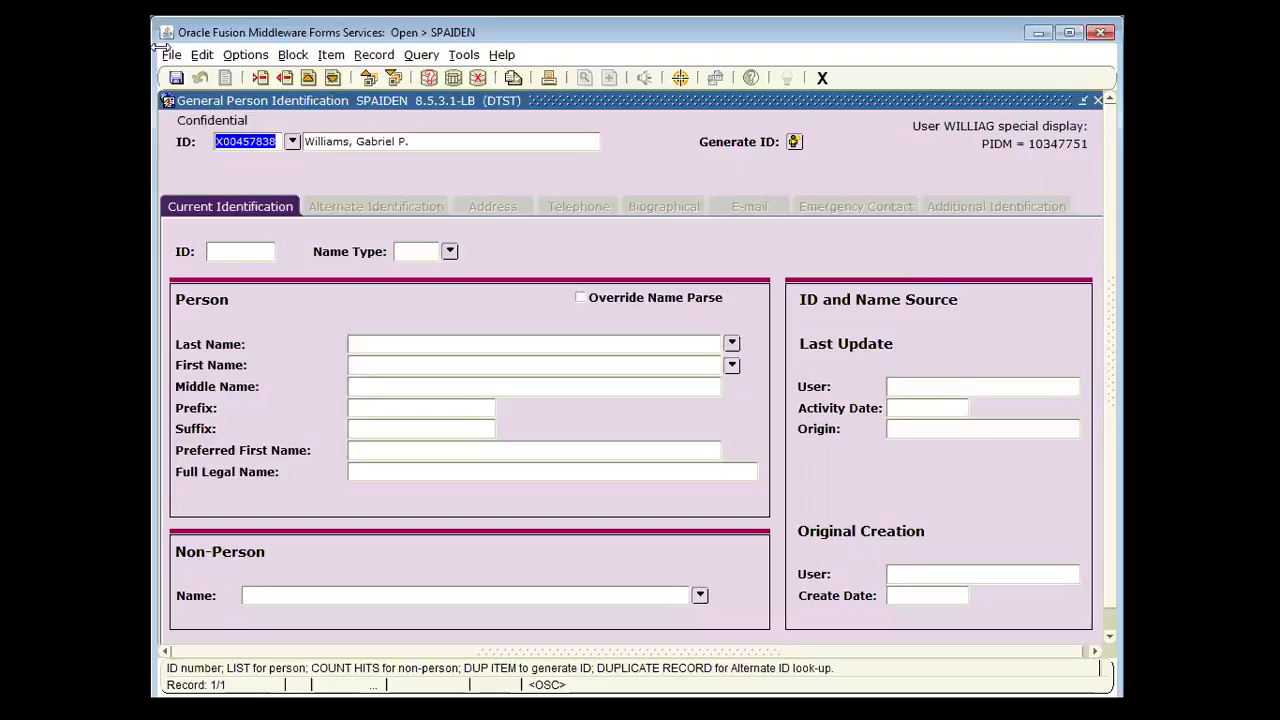
{"action": "key", "text": "ctrl+Page_Down"}
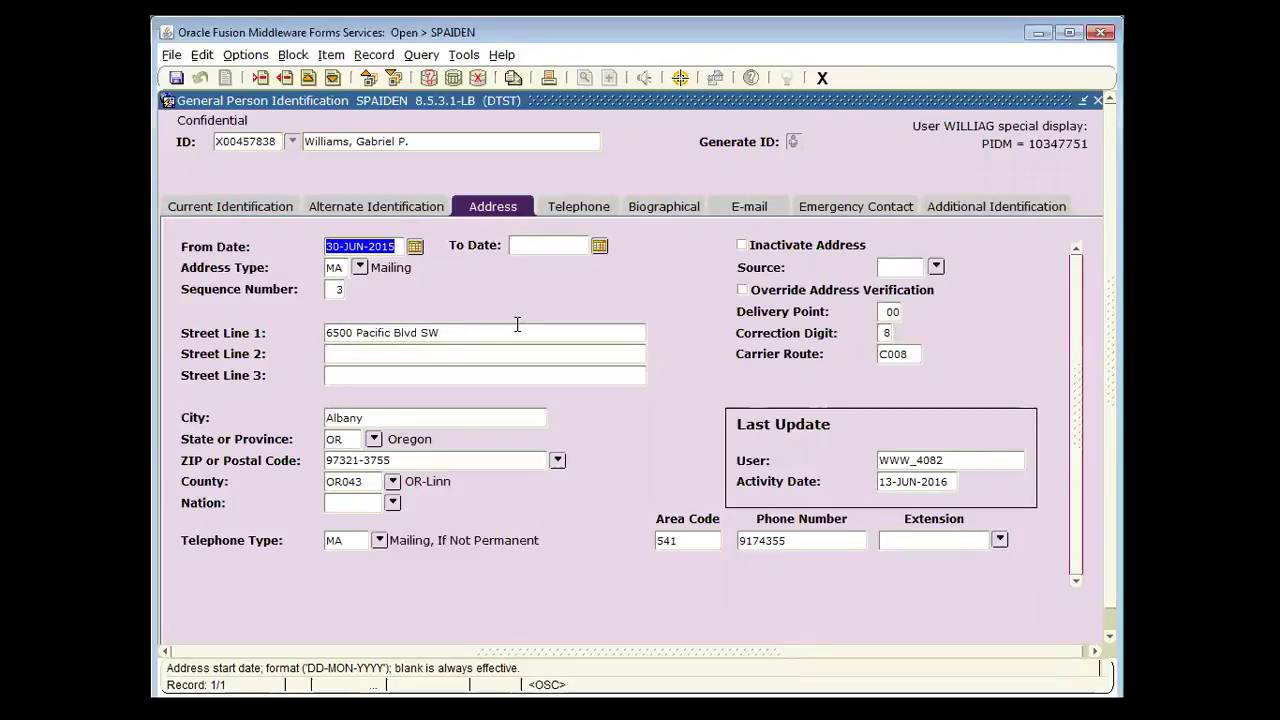
Insert a new address record dated 15-JUN-2016 with address type PR
{"action": "key", "text": "Down"}
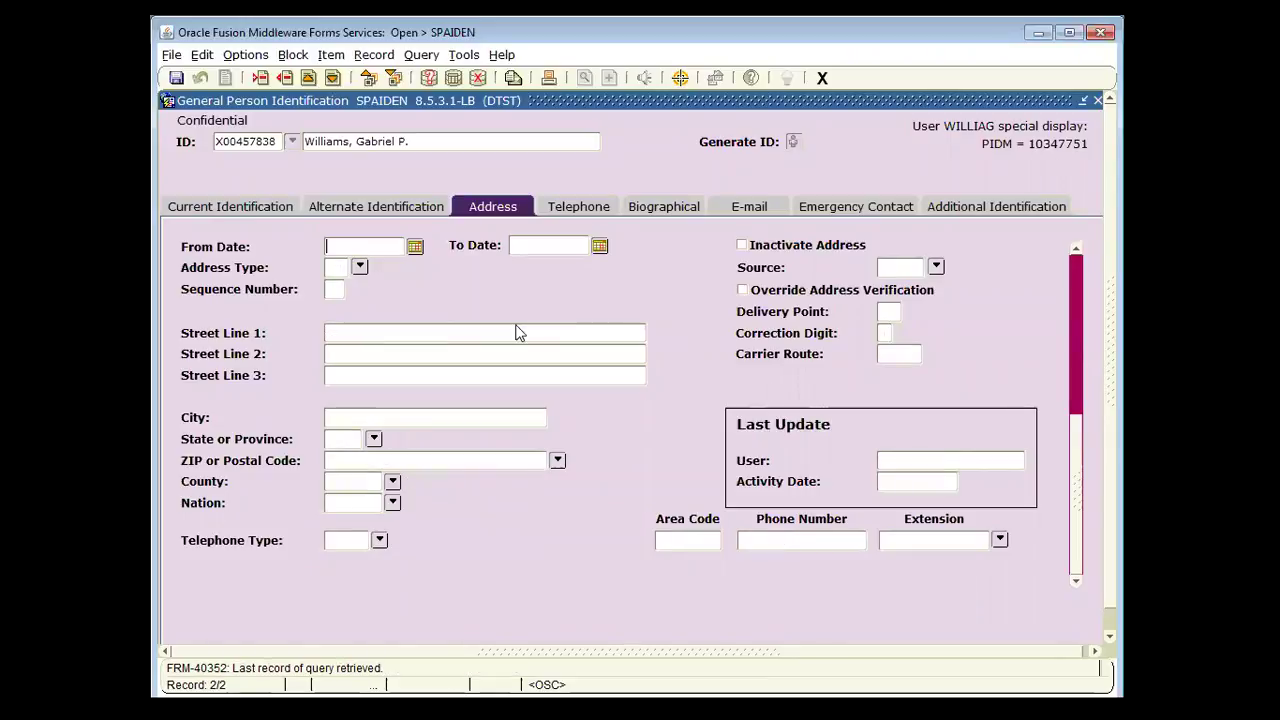
{"action": "type", "text": "15-JUN-2016"}
{"action": "key", "text": "Tab"}
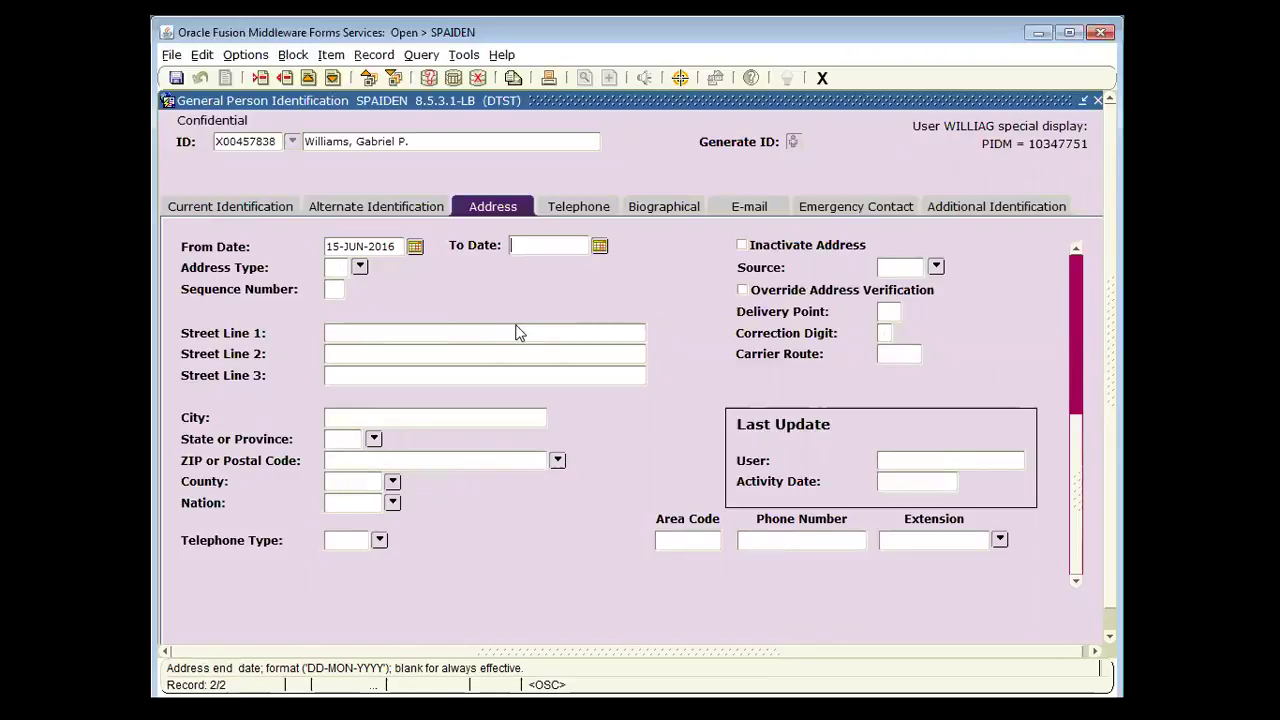
{"action": "key", "text": "Tab"}
{"action": "type", "text": "RP"}
{"action": "key", "text": "BackSpace"}
{"action": "key", "text": "BackSpace"}
{"action": "type", "text": "PR"}
{"action": "key", "text": "Tab"}
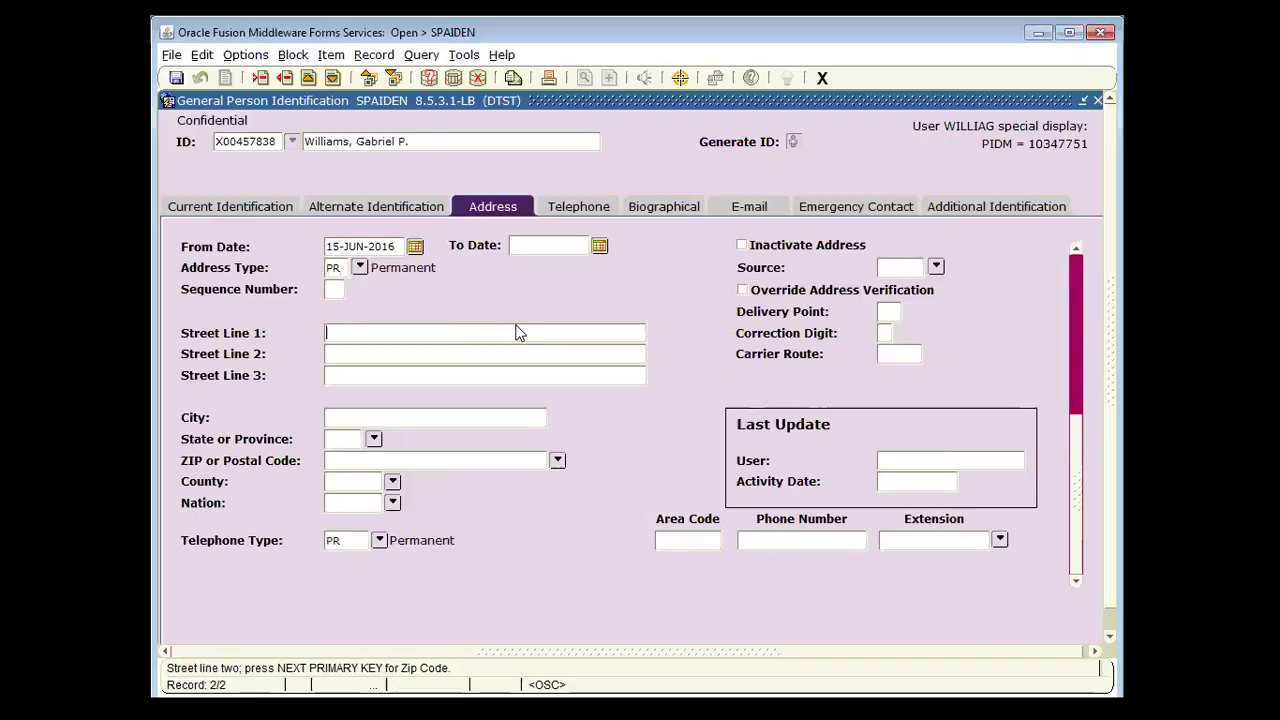
Enter street '123 Anywhere' and ZIP 97321 so Albany, OR and county OR043 fill in
{"action": "left_click", "coordinate": [517, 332]}
{"action": "type", "text": "123 Anywhere"}
{"action": "key", "text": "Tab"}
{"action": "key", "text": "Tab"}
{"action": "key", "text": "Tab"}
{"action": "key", "text": "Tab"}
{"action": "key", "text": "Tab"}
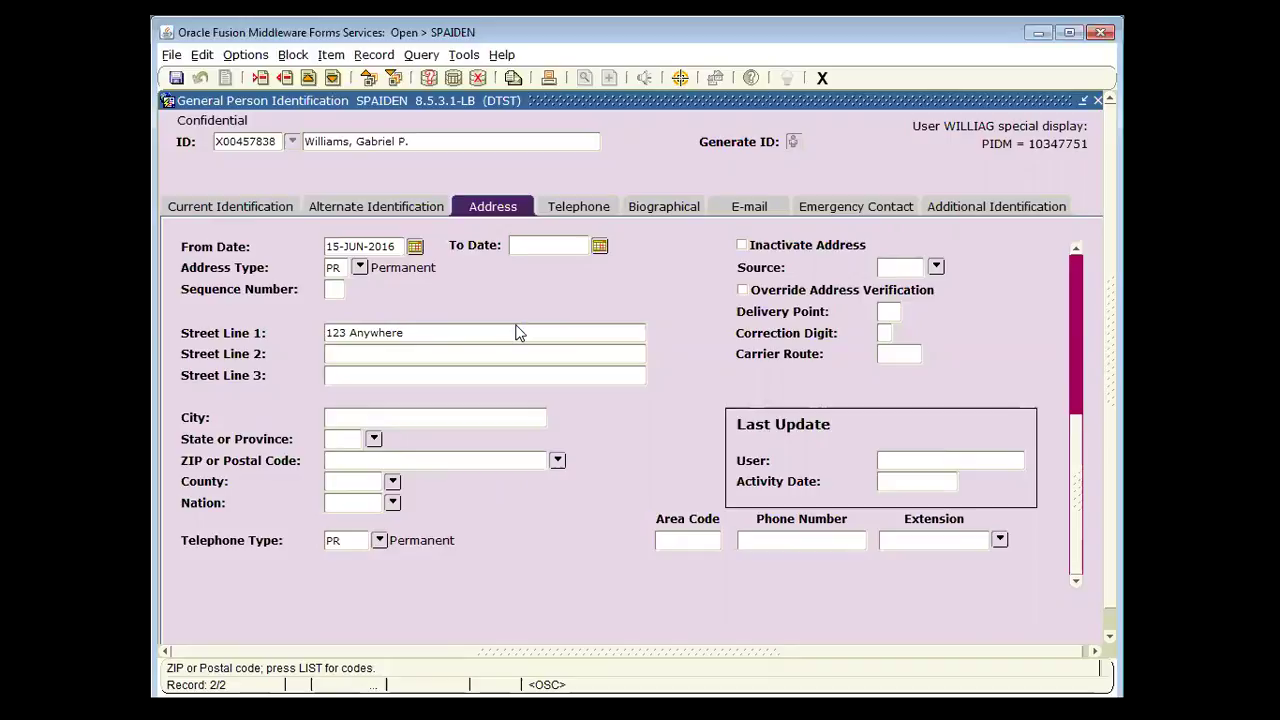
{"action": "type", "text": "97321"}
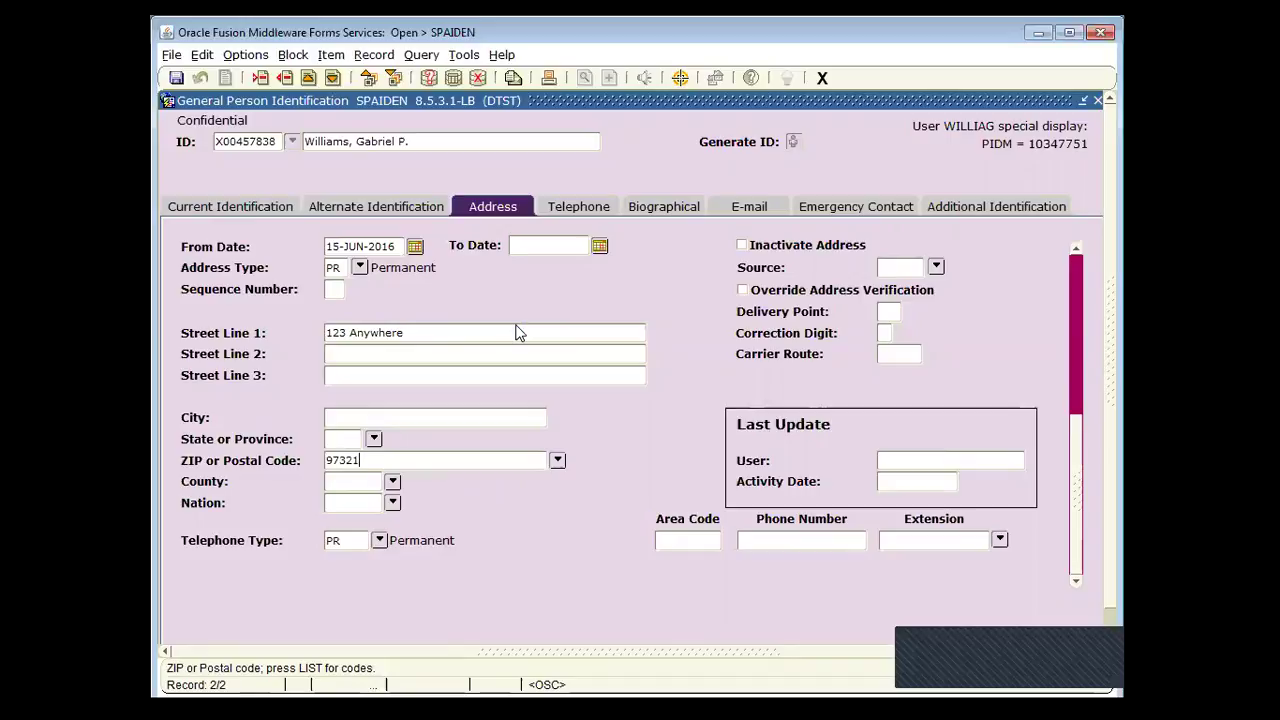
{"action": "key", "text": "Tab"}
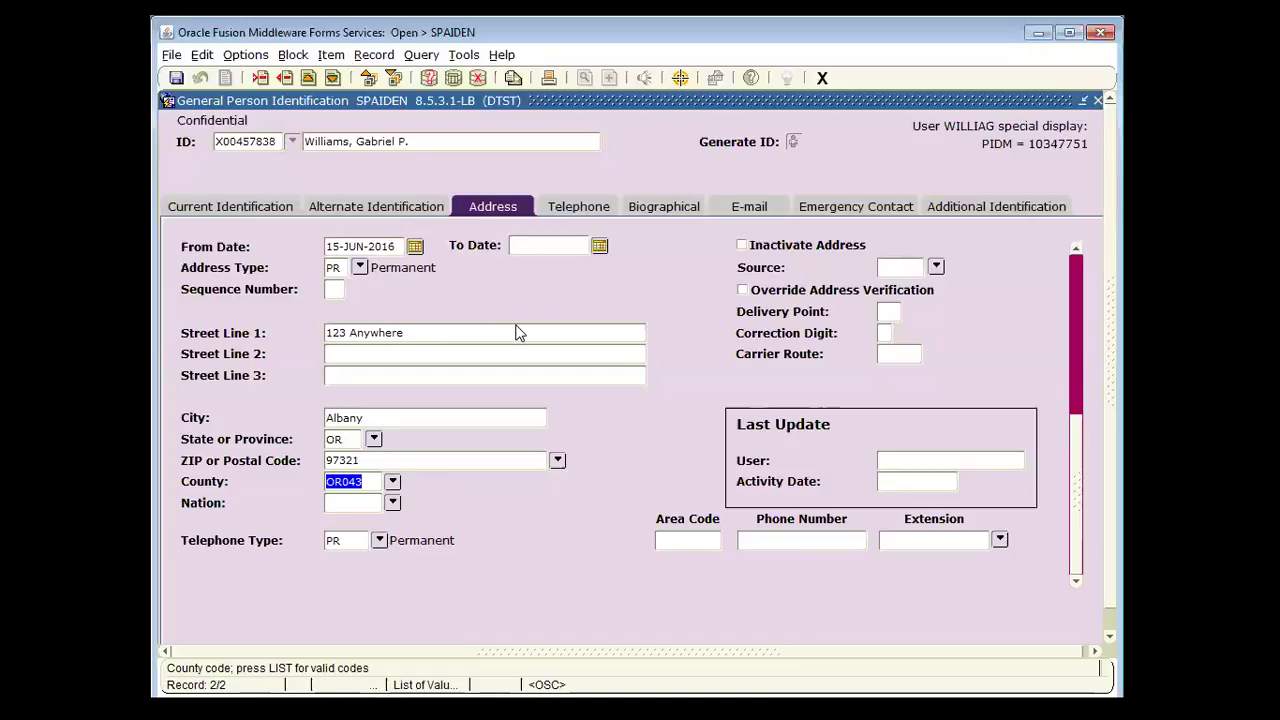
Save the new PR address as sequence 1, accepting the Unknown Street Suggestions warning
{"action": "left_click", "coordinate": [177, 78]}
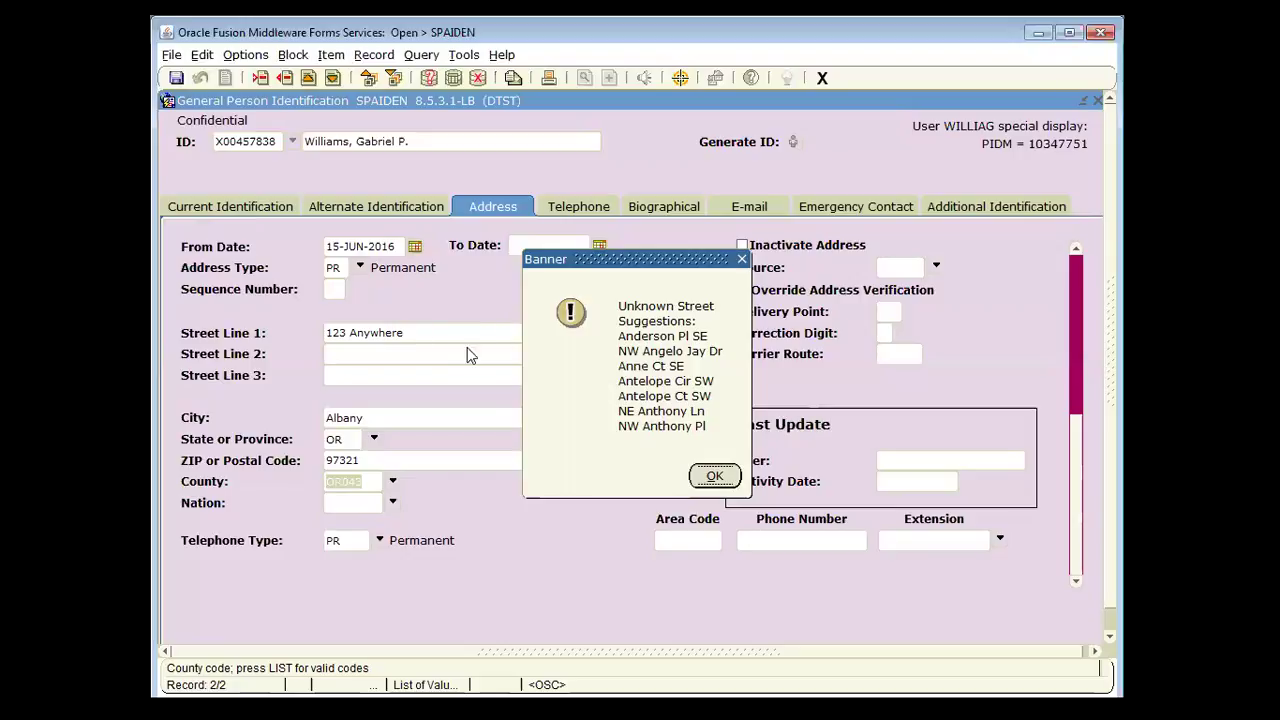
{"action": "left_click", "coordinate": [720, 478]}
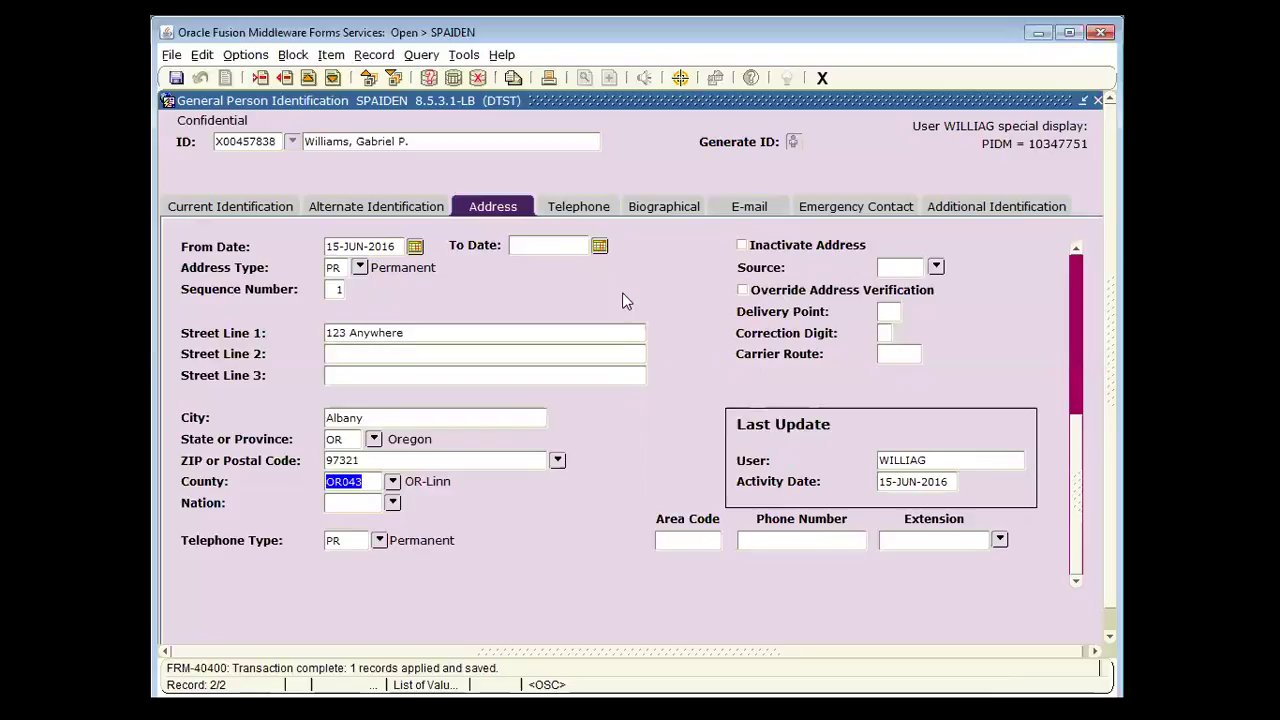
{"action": "left_click_drag", "start_coordinate": [476, 334], "coordinate": [200, 335]}
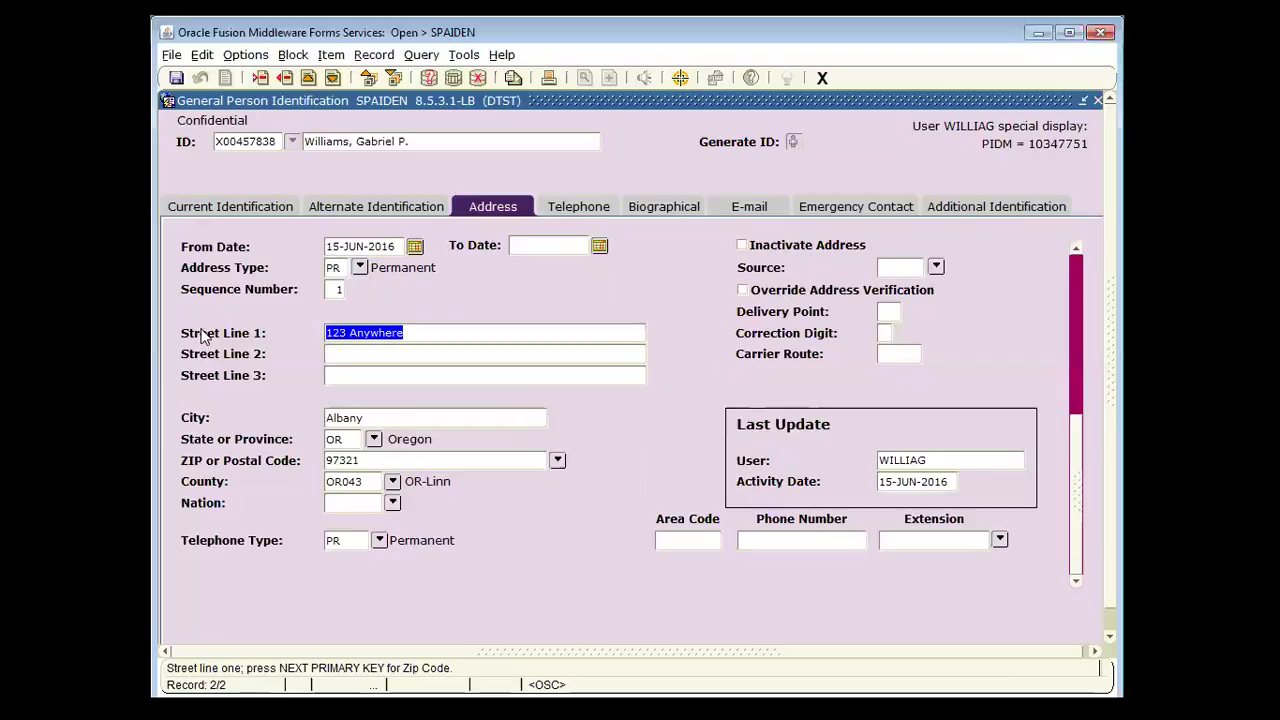
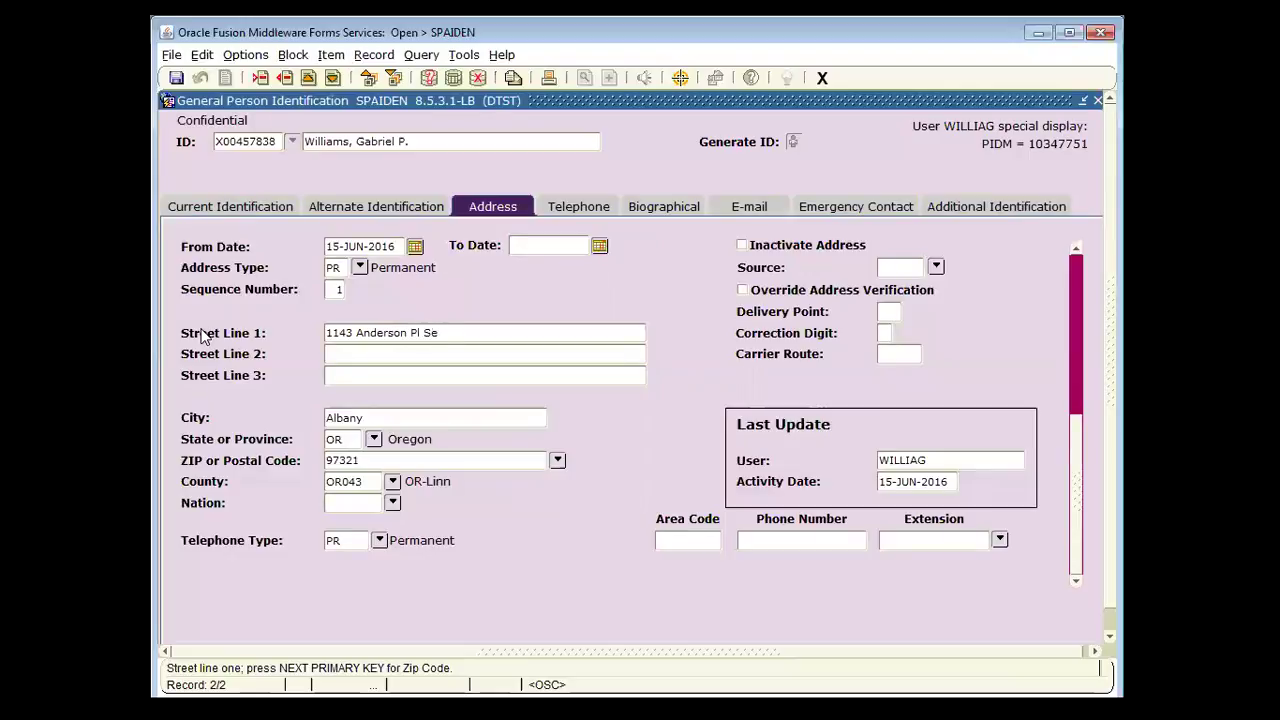
{"action": "left_click", "coordinate": [744, 292]}
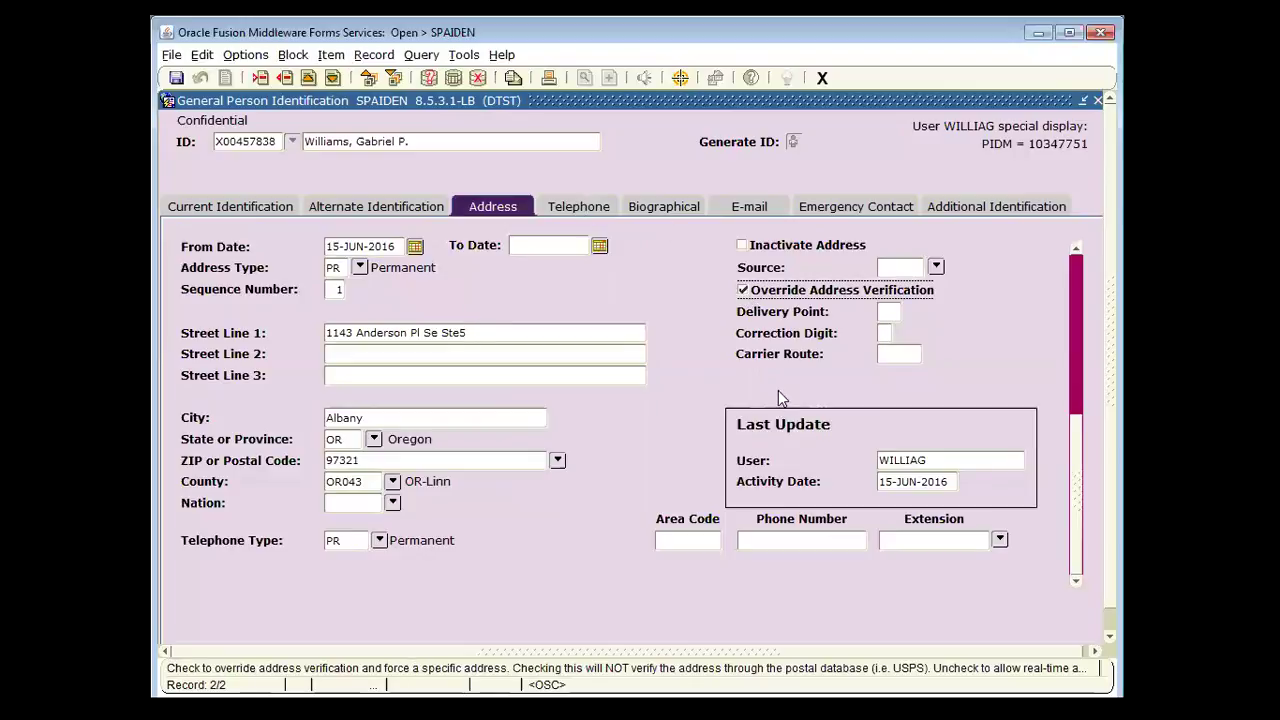
{"action": "left_click", "coordinate": [176, 77]}
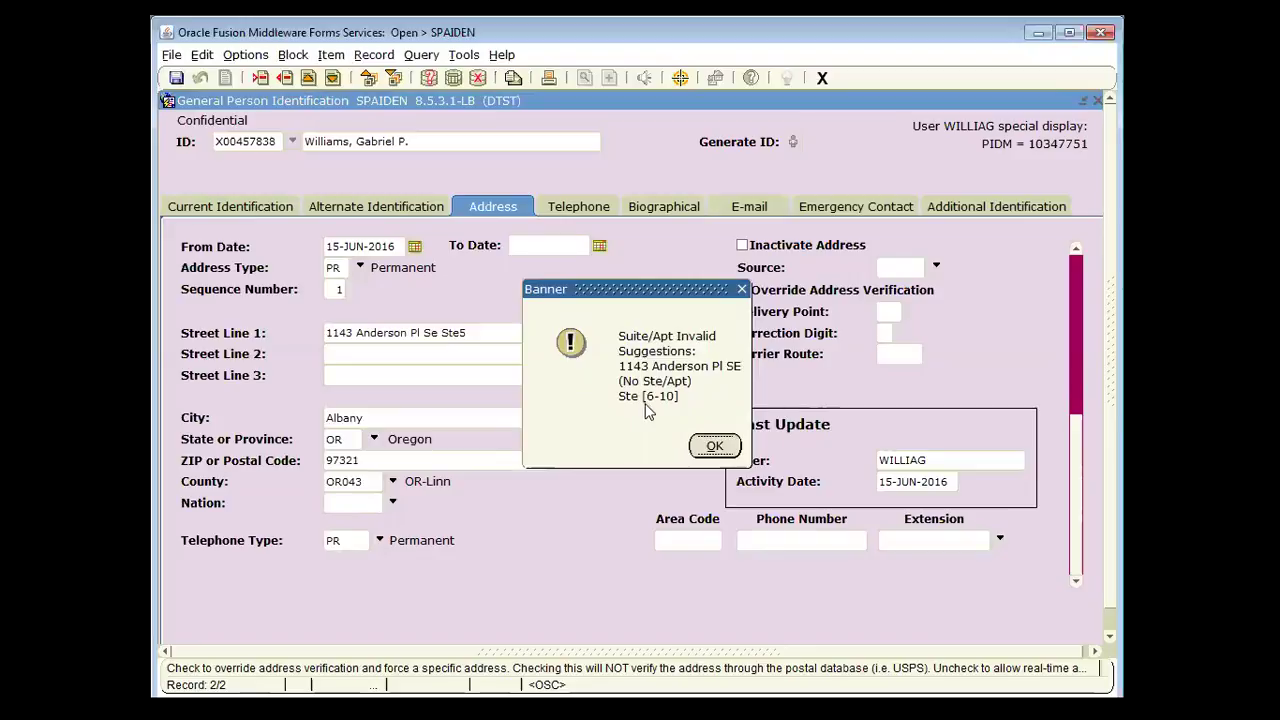
{"action": "left_click", "coordinate": [714, 446]}
{"action": "left_click", "coordinate": [743, 290]}
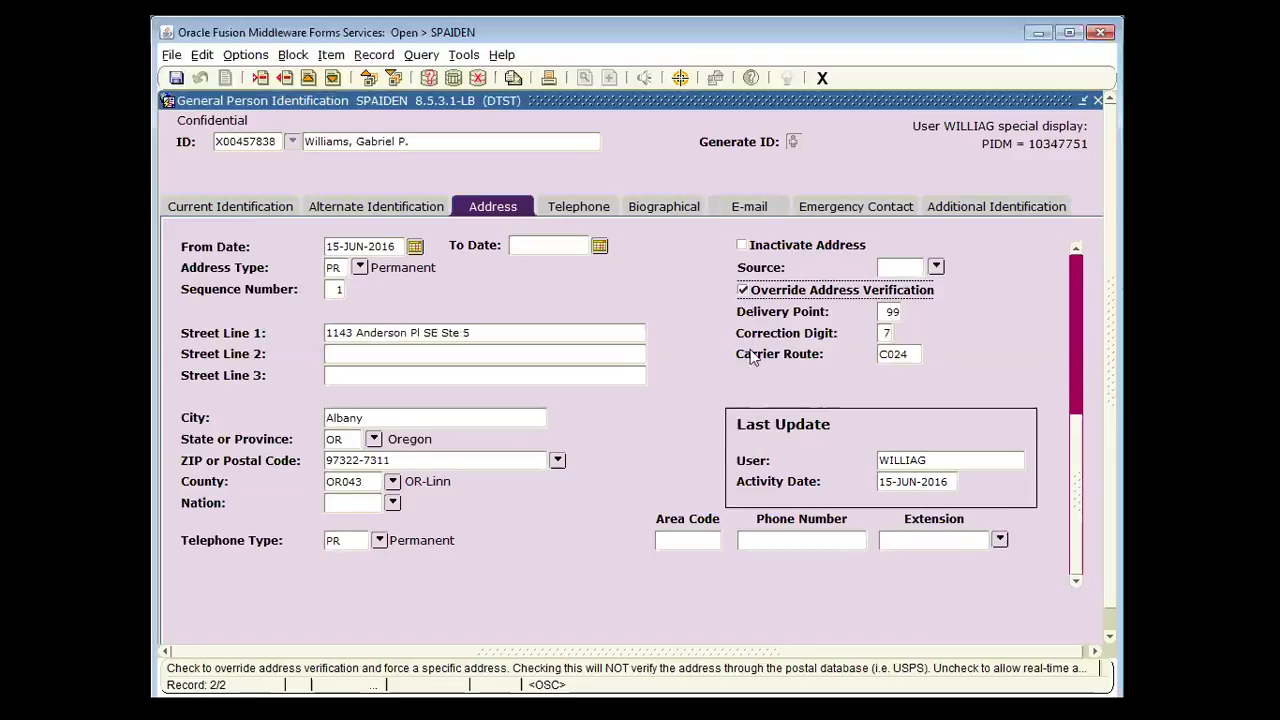
{"action": "left_click", "coordinate": [176, 78]}
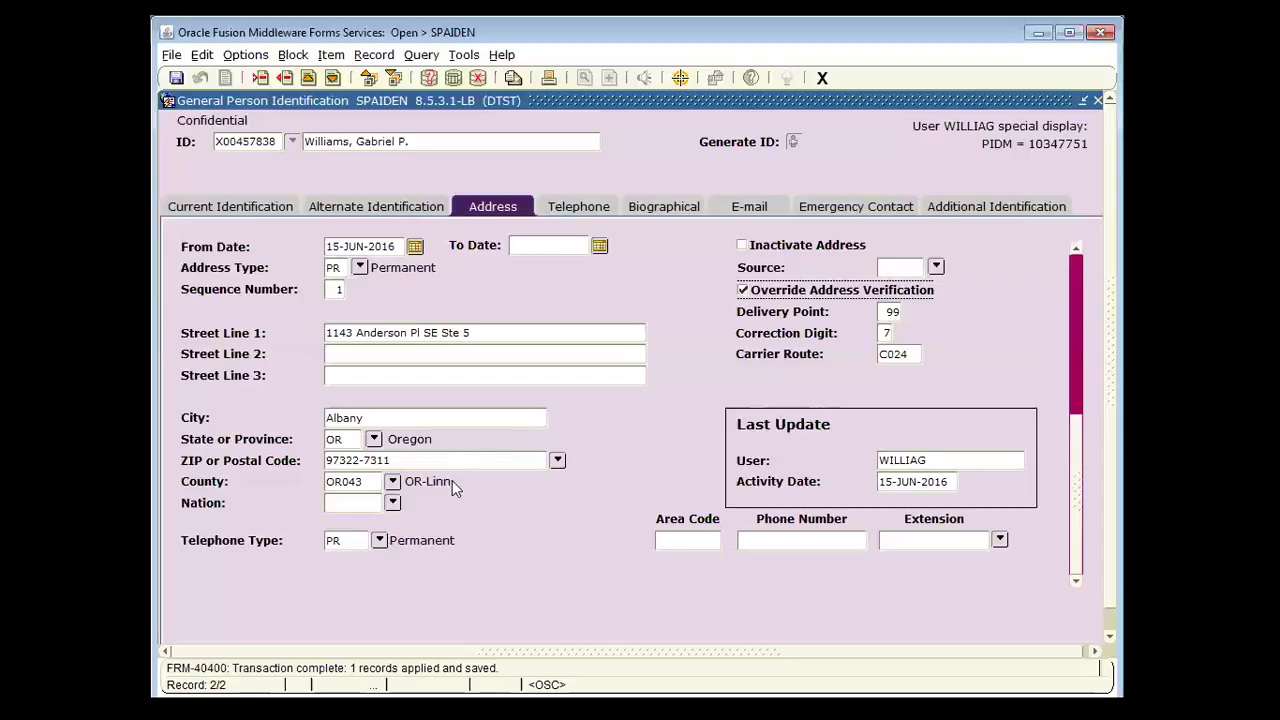
Advance the slideshow to the 'CLEAN_Address in Banner (INB)' slide
{"action": "left_click", "coordinate": [366, 485]}
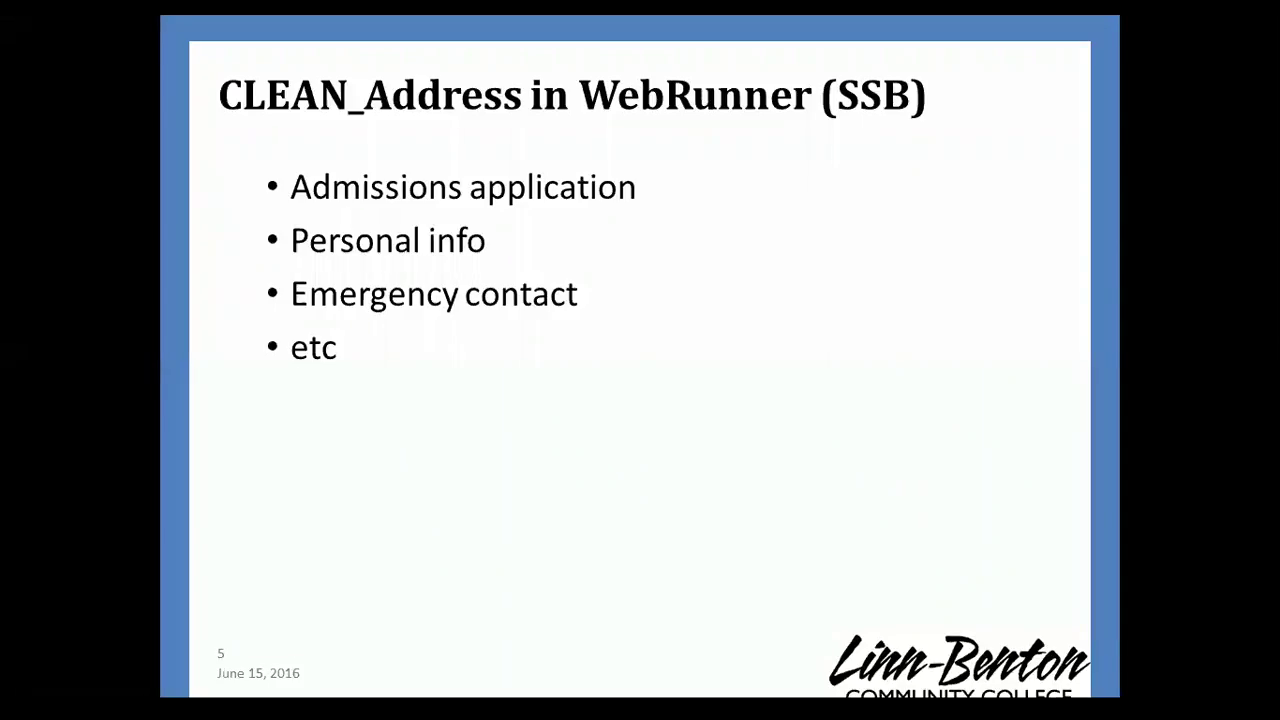
{"action": "key", "text": "Right"}
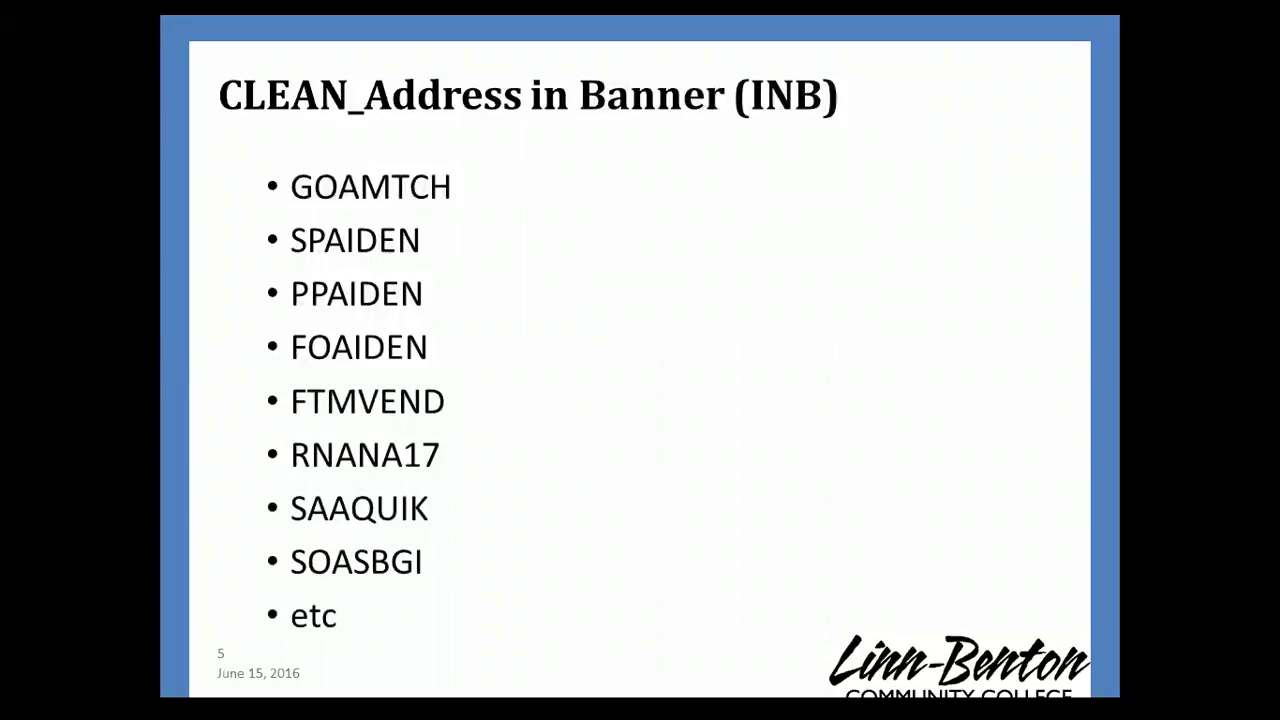